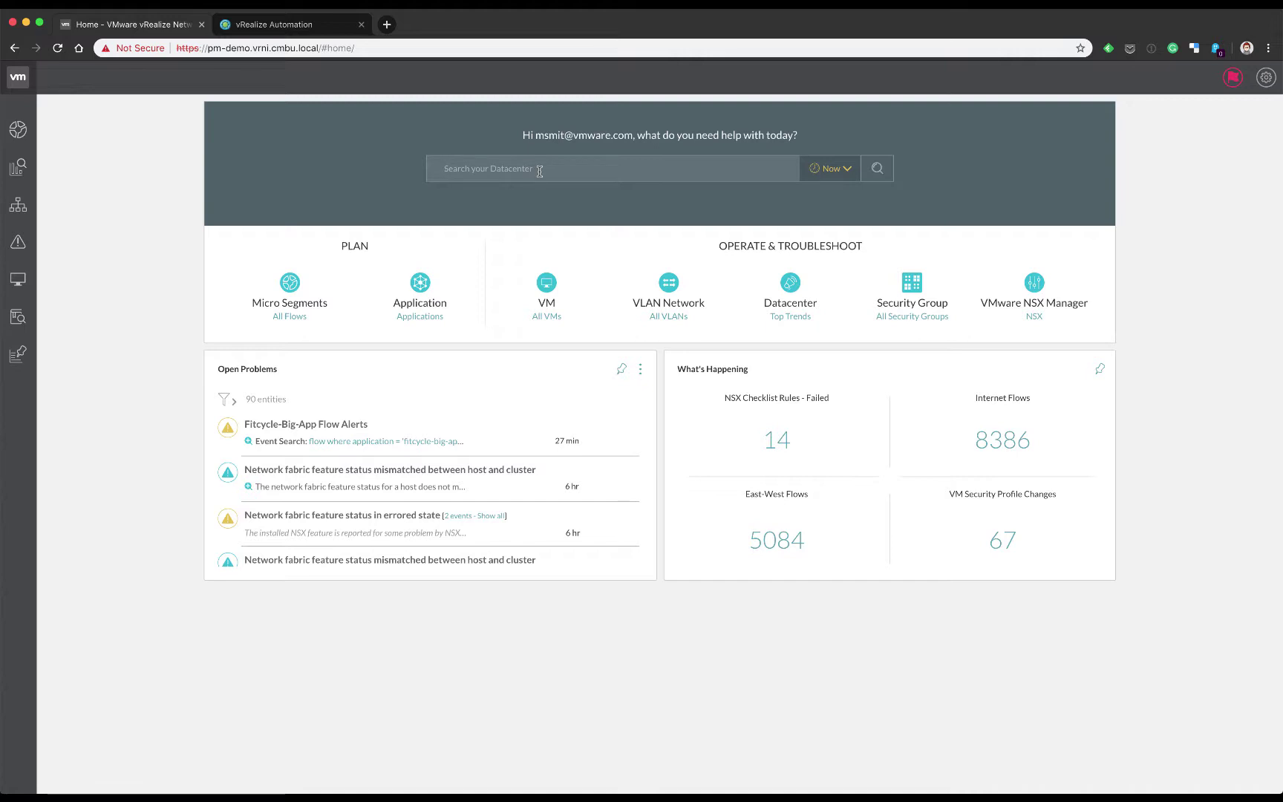
# Search the datacenter for "applications" and open the Fitcycle-Big-App application definition
pyautogui.write('applications')
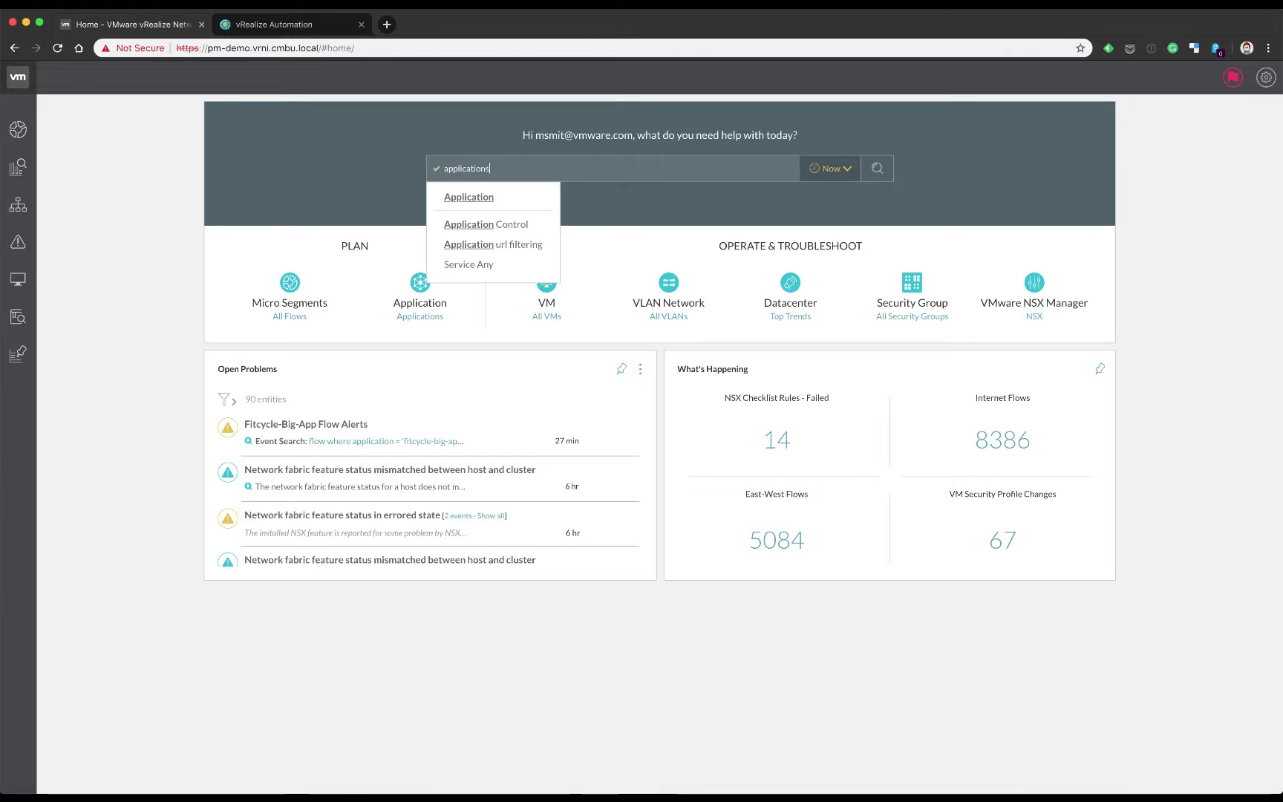
pyautogui.press('Return')
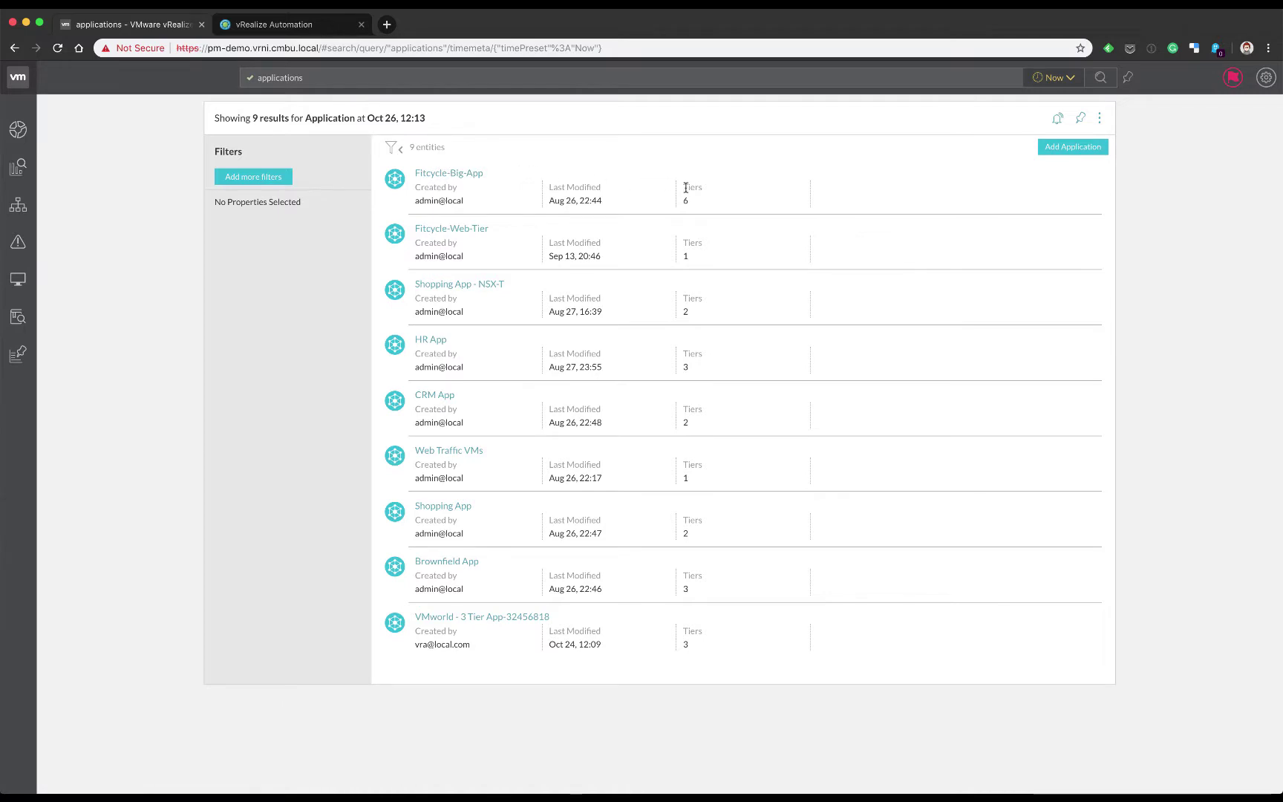
pyautogui.click(469, 175)
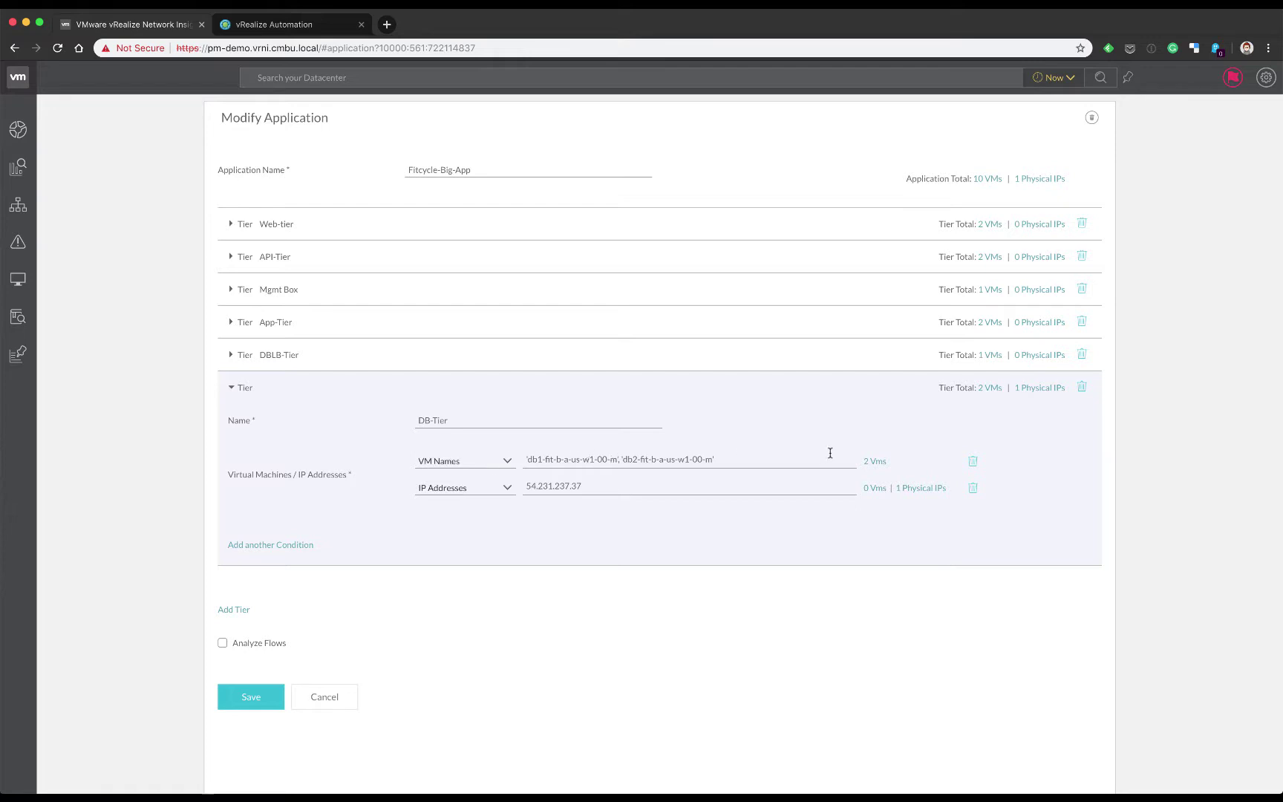
# Examine the virtual machines and the physical IP address condition that make up the DB-Tier
pyautogui.click(876, 466)
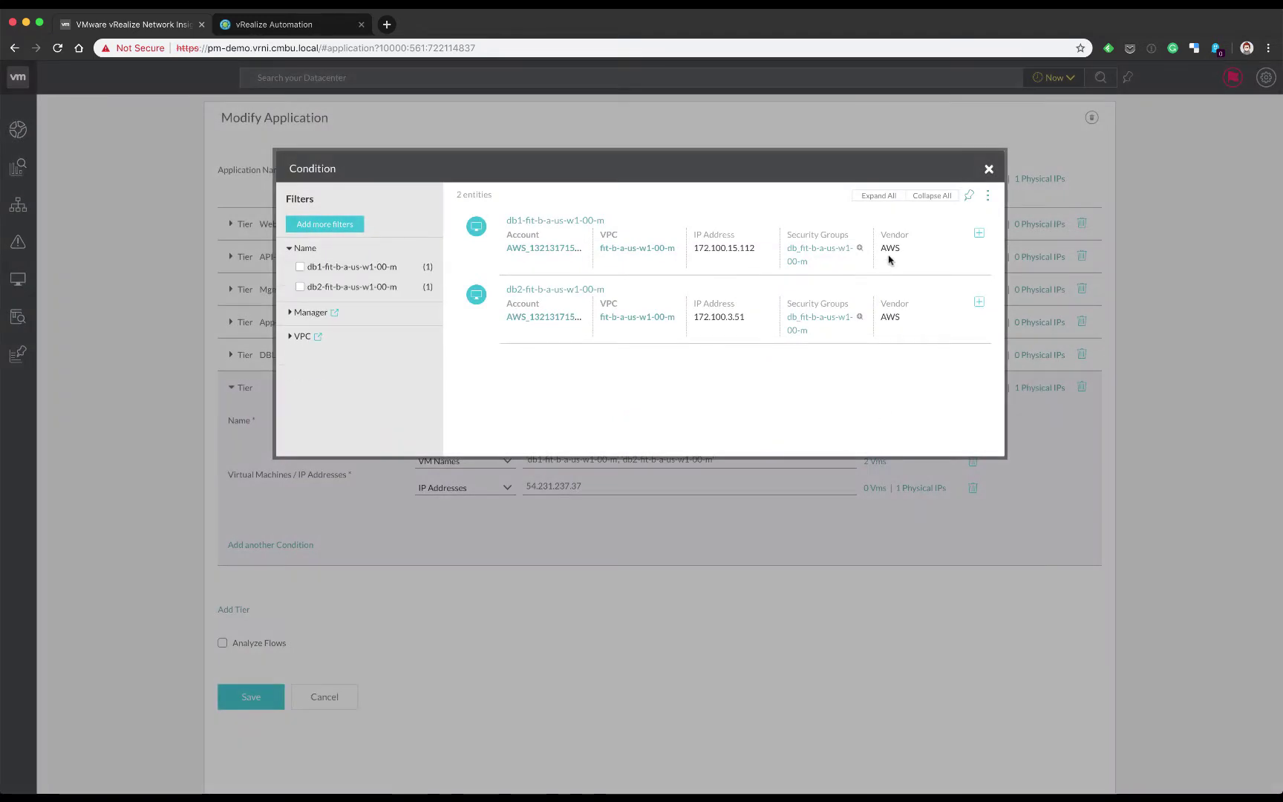
pyautogui.doubleClick(890, 249)
pyautogui.click(988, 168)
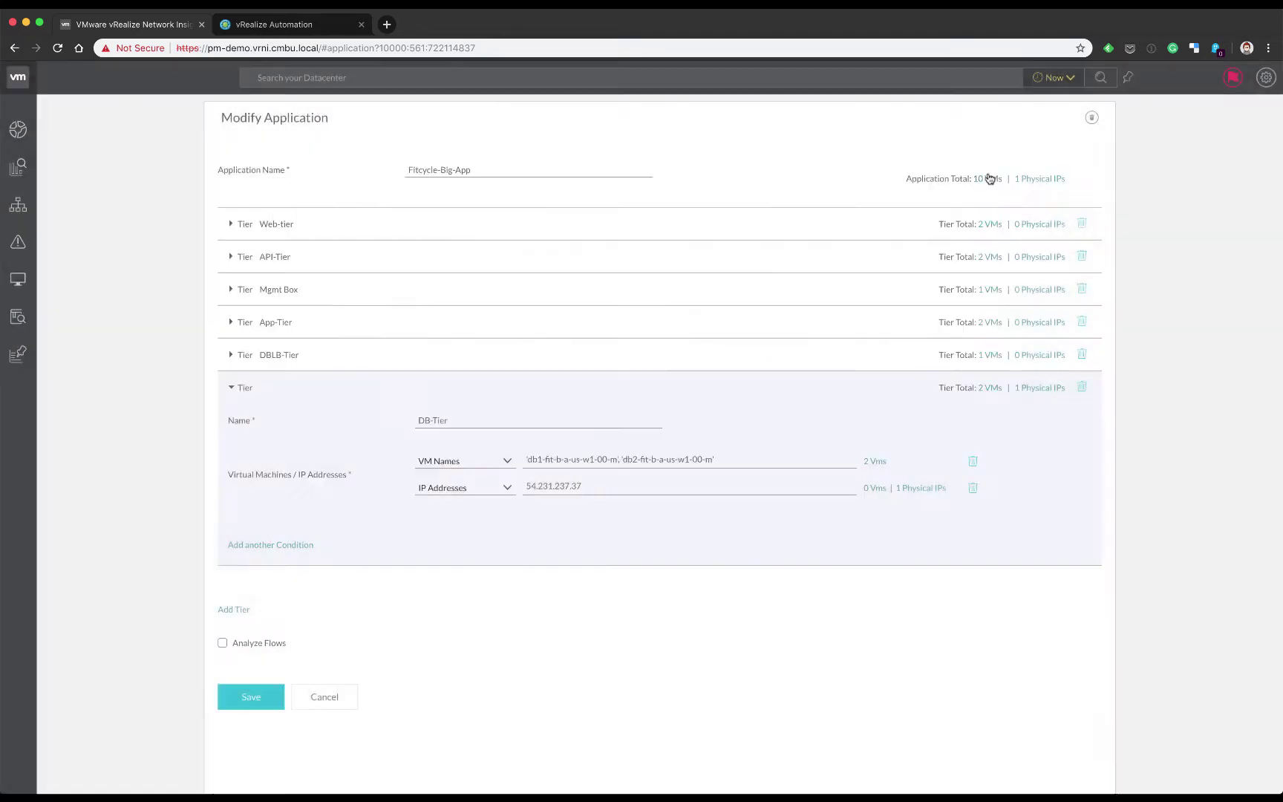
pyautogui.click(593, 487)
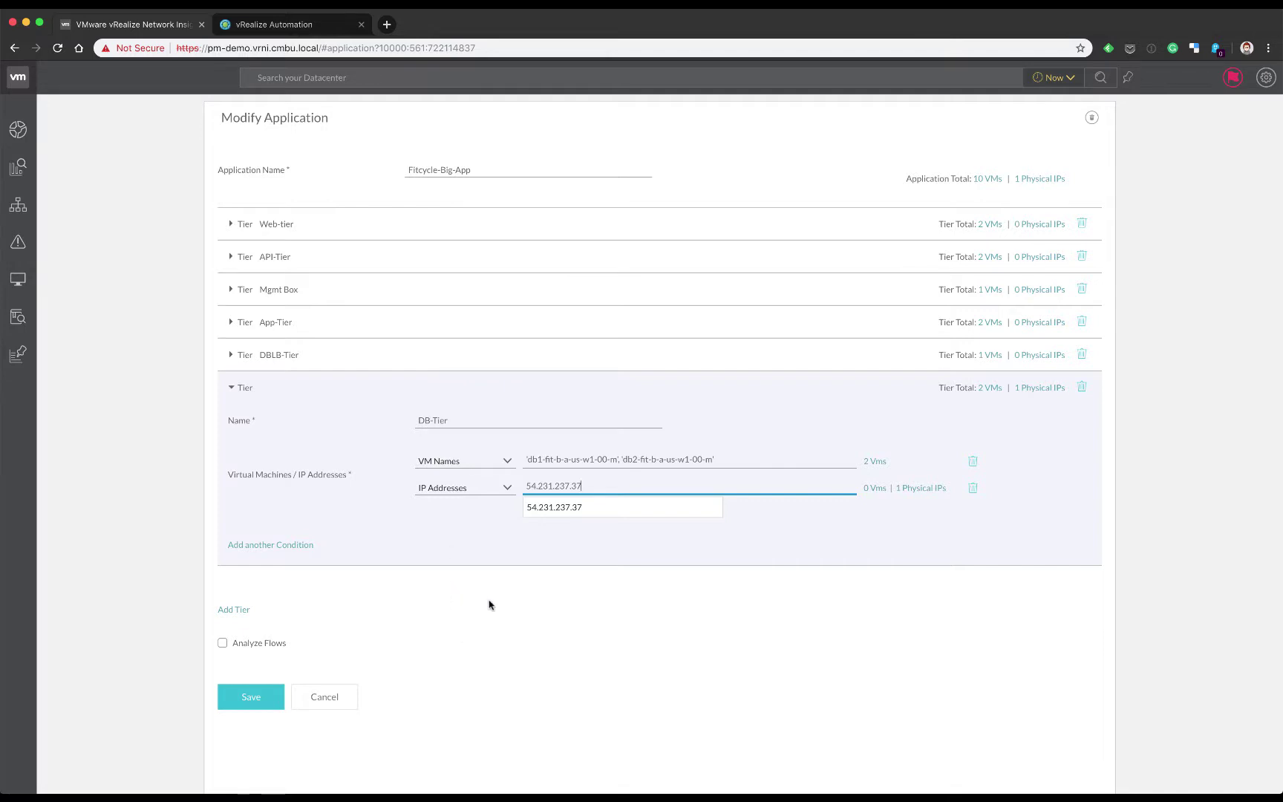
pyautogui.click(488, 604)
# Turn on Analyze Flows for Fitcycle-Big-App and bring up its micro-segments chart
pyautogui.scroll(-3, 488, 604)
pyautogui.scroll(-3, 489, 604)
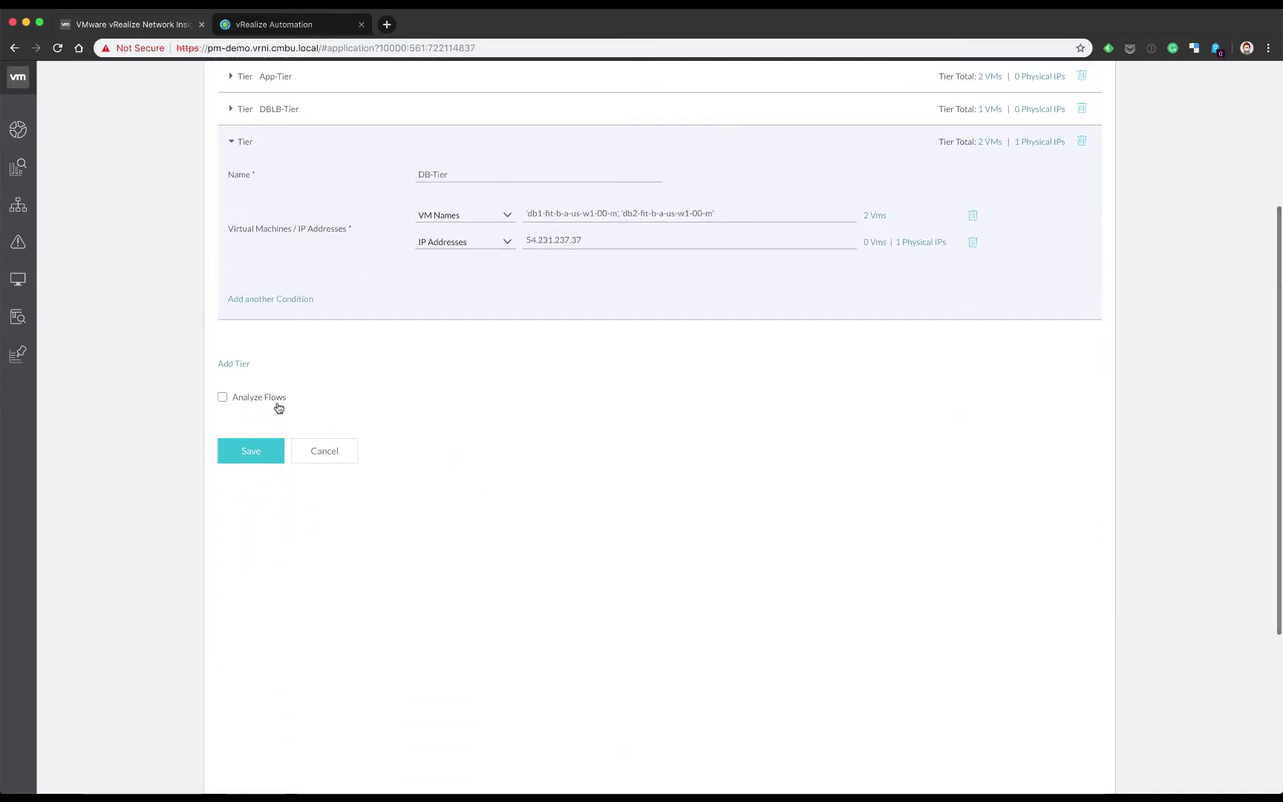
pyautogui.click(222, 399)
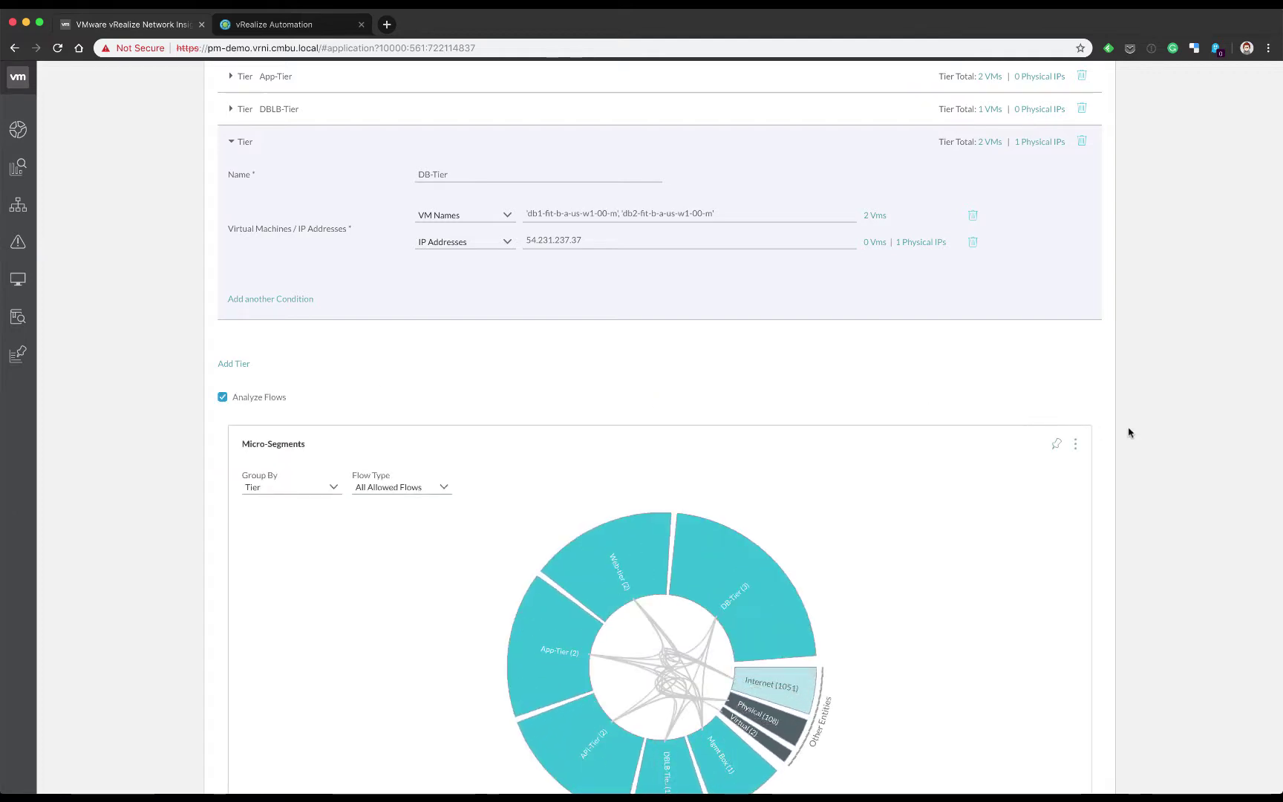
pyautogui.scroll(-4, 1150, 429)
pyautogui.scroll(-1, 1150, 429)
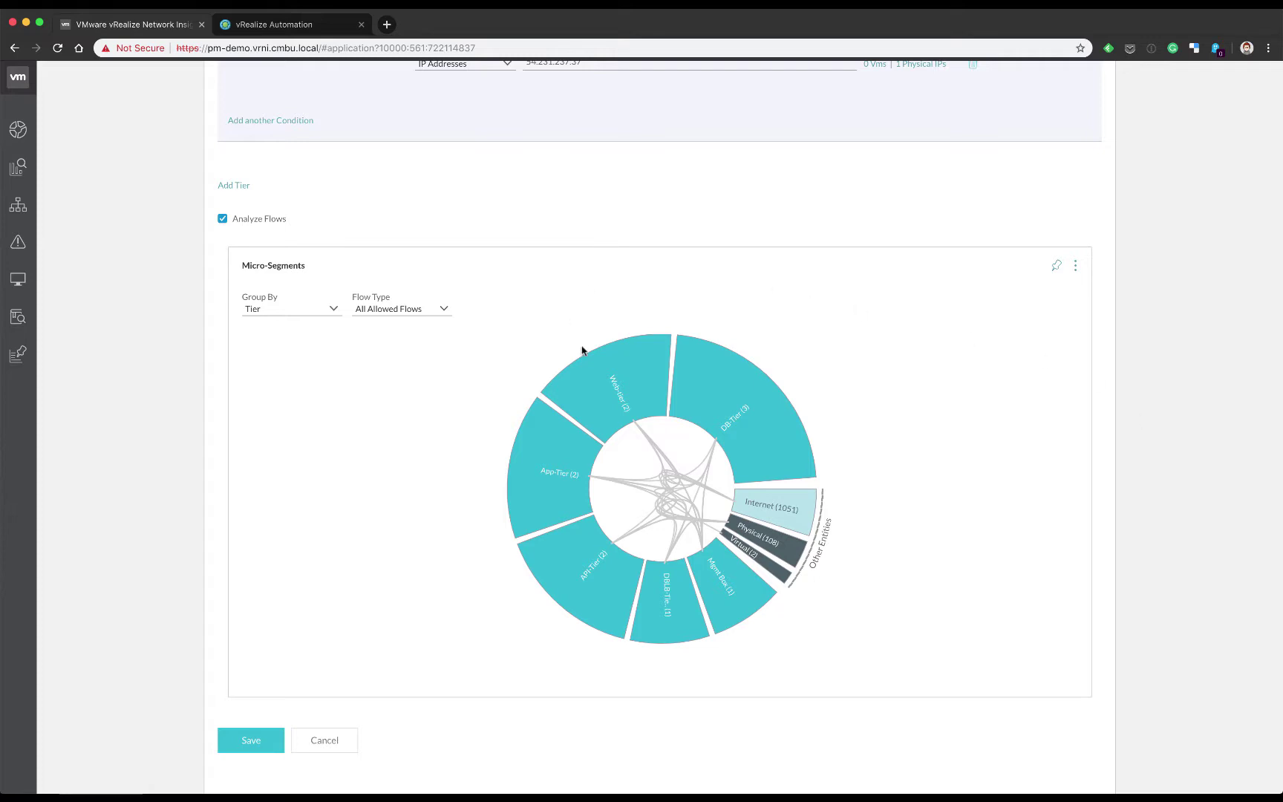
# Keep the focus on Web-tier in the micro-segments chart and examine its connections to the other tiers and entities
pyautogui.click(582, 387)
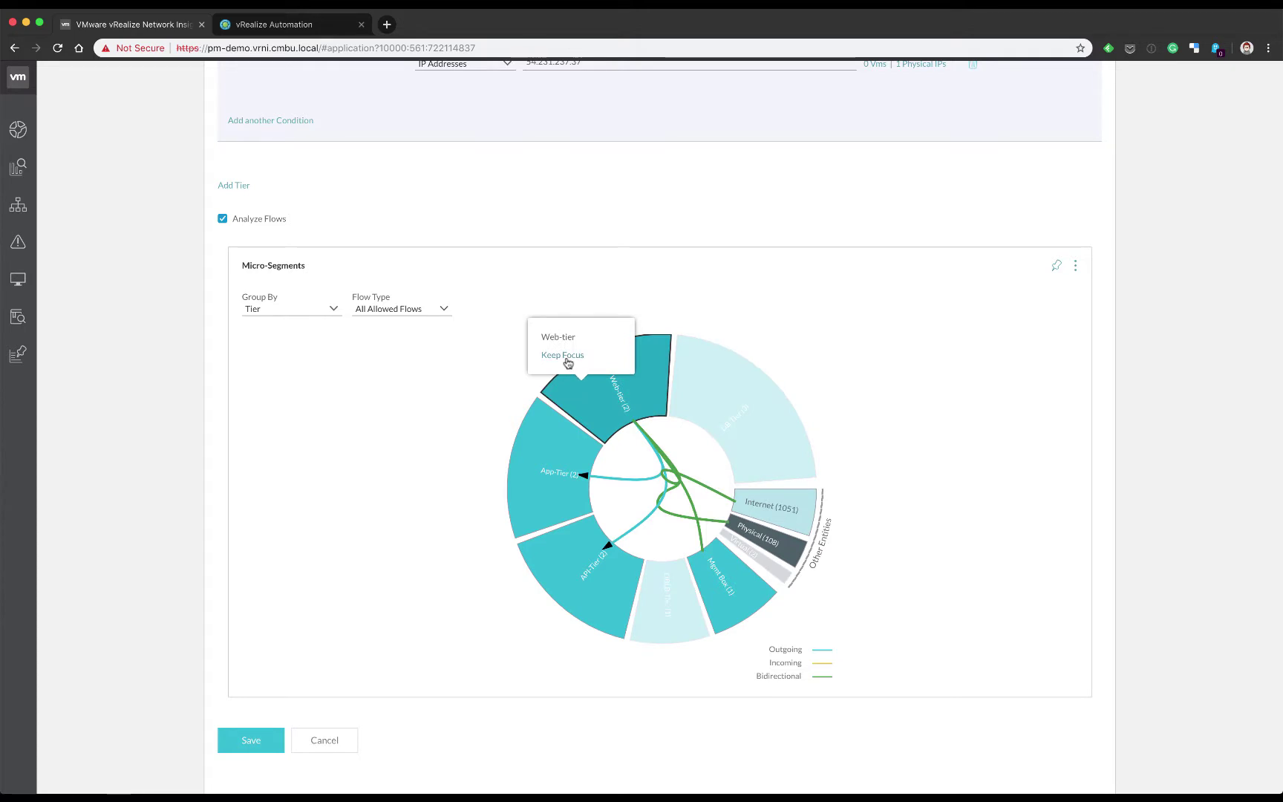
pyautogui.click(568, 362)
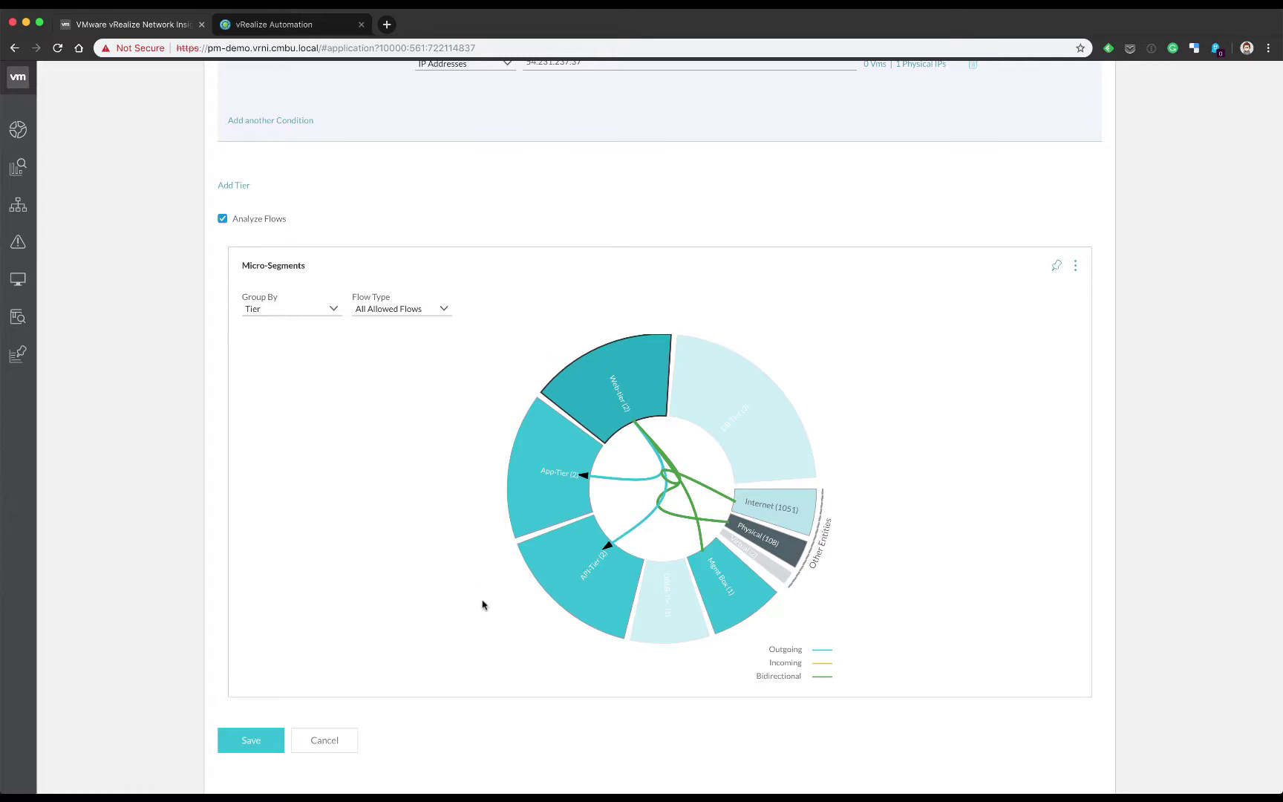
pyautogui.click(599, 392)
pyautogui.moveTo(732, 599)
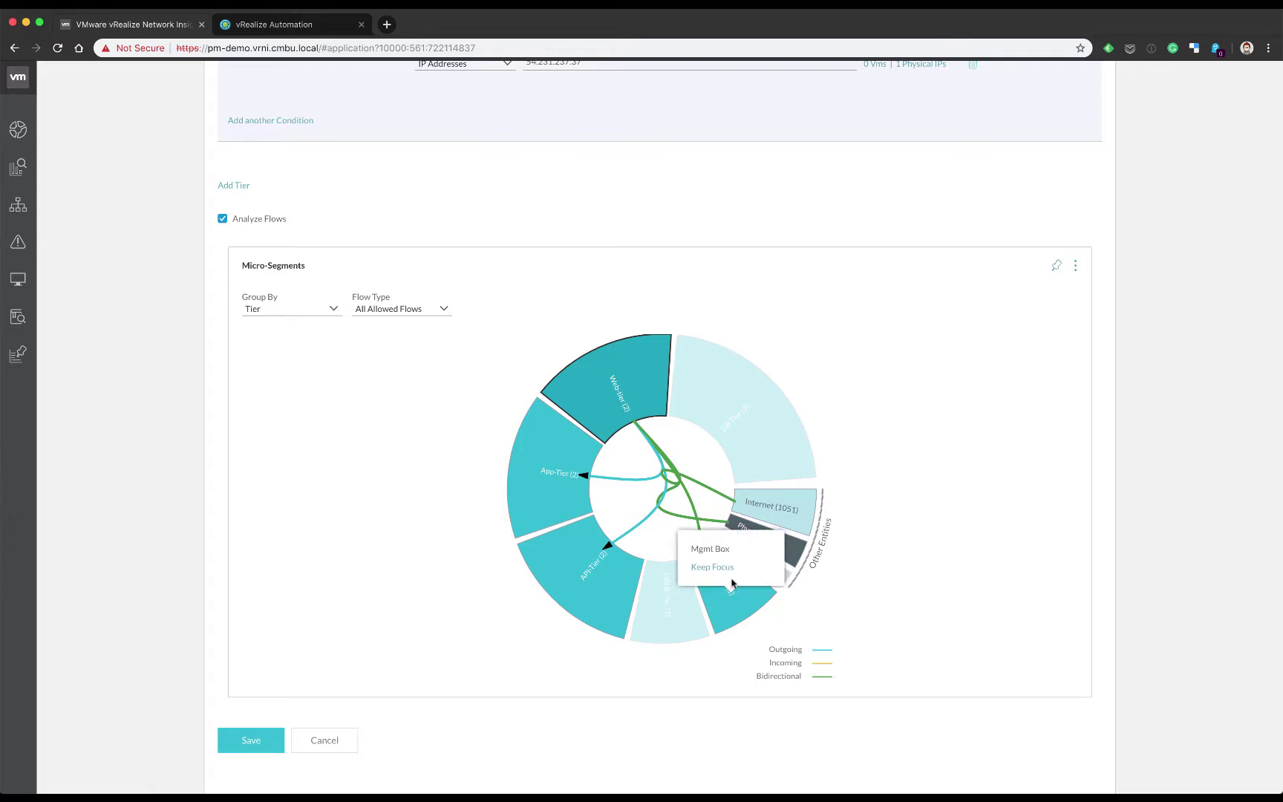
pyautogui.moveTo(797, 519)
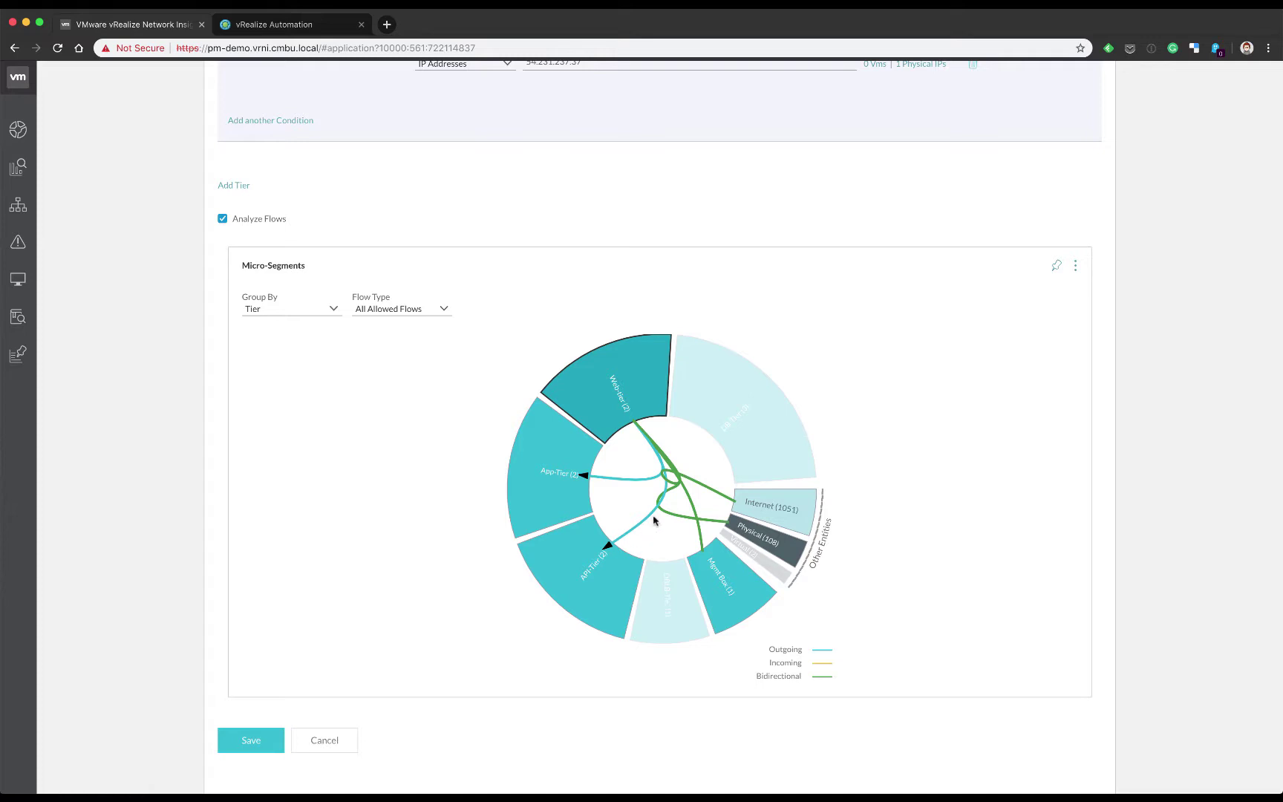
pyautogui.moveTo(602, 392)
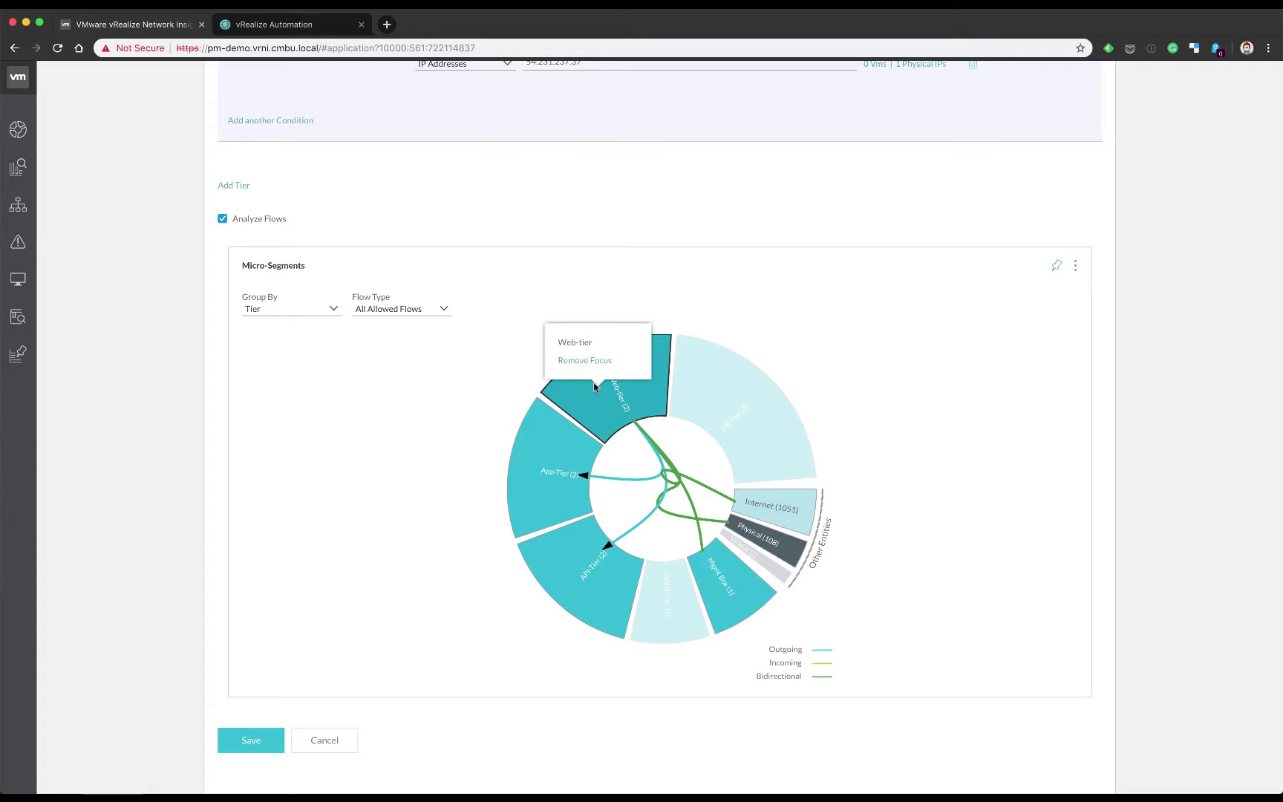
# Open the services and flows for Web-tier and review its external services, incoming and outgoing flows, and recommended firewall rules
pyautogui.click(610, 423)
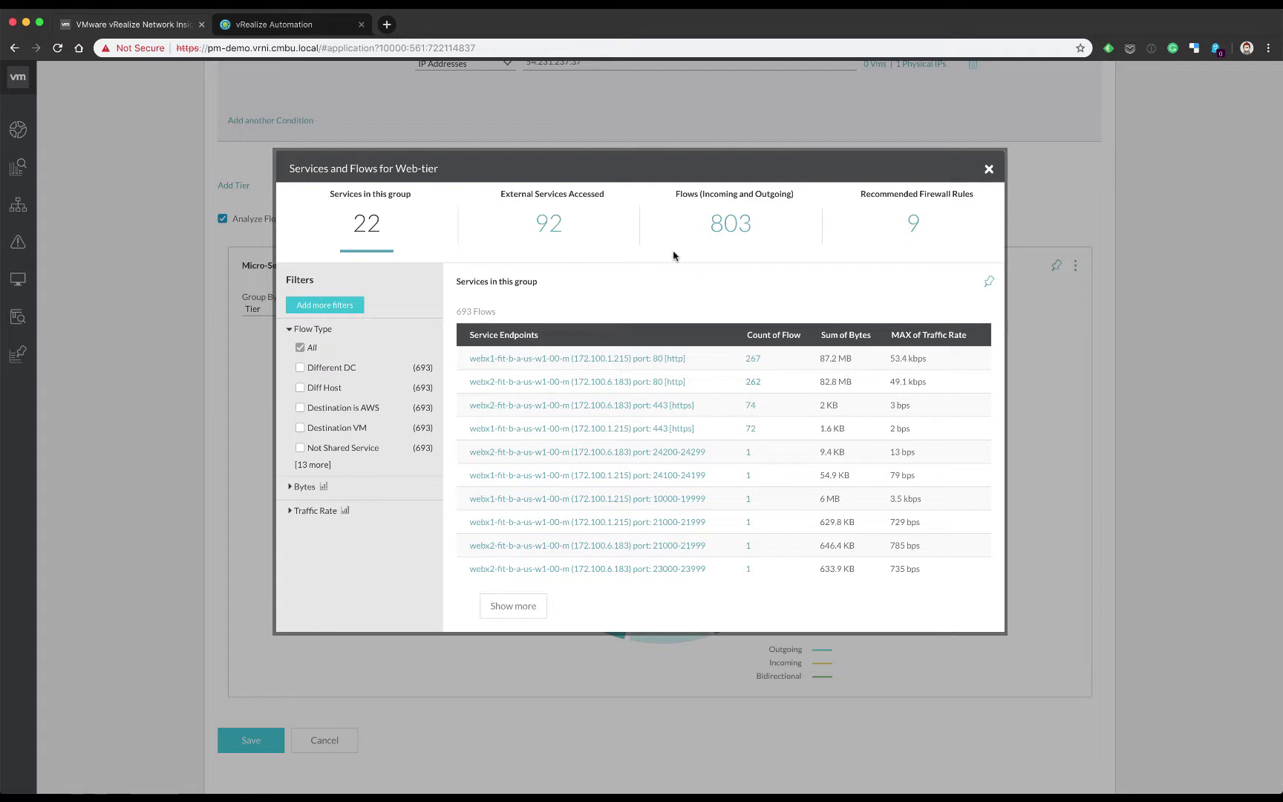
pyautogui.click(555, 229)
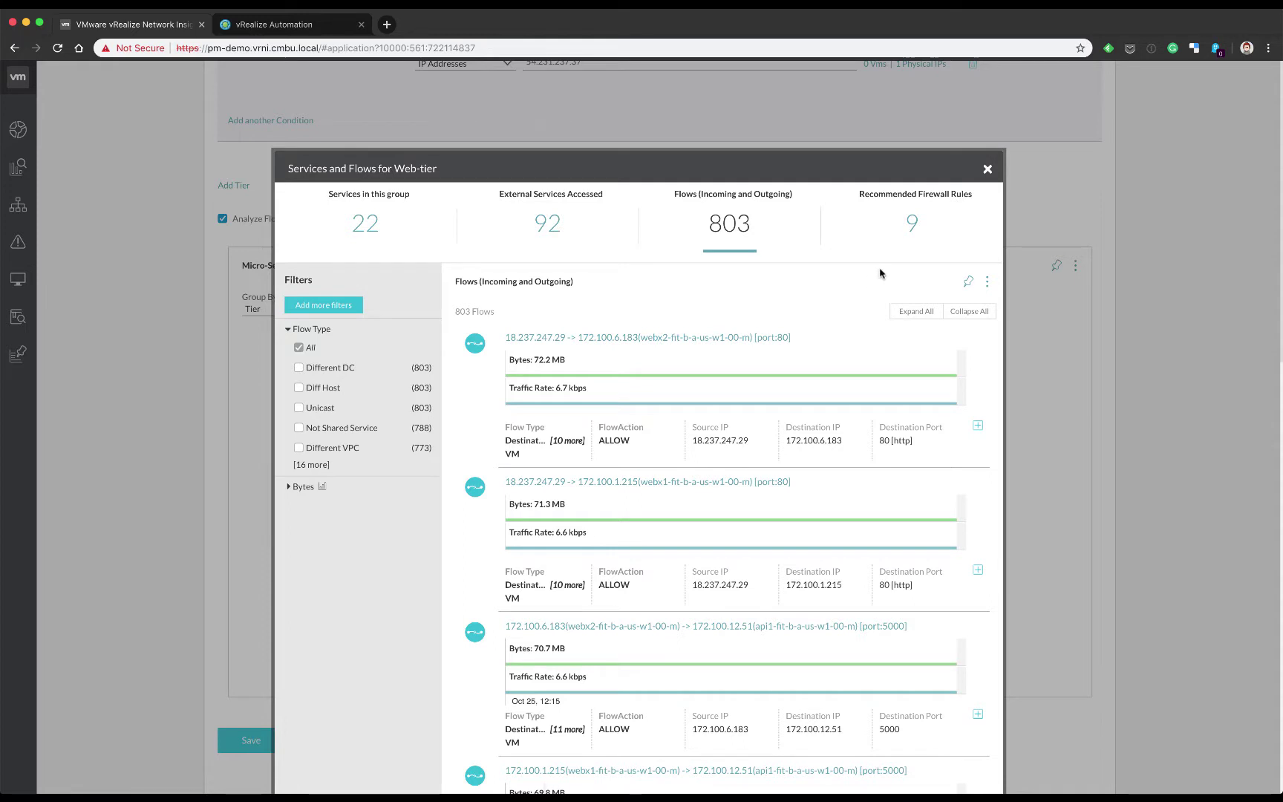
pyautogui.click(911, 224)
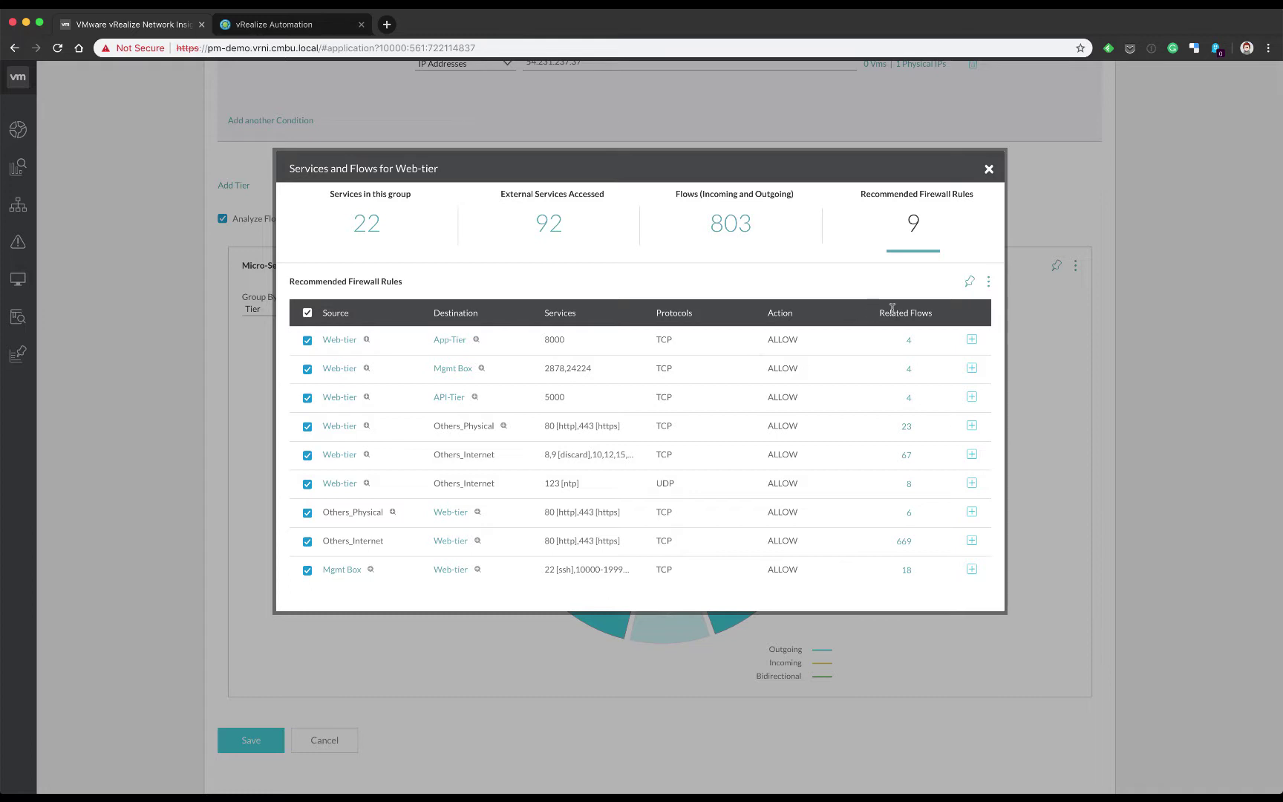
# Exclude the Web-tier to Mgmt Box rule and the Web-tier to Others_Internet TCP rule, and check the export options for the recommended rules
pyautogui.click(989, 284)
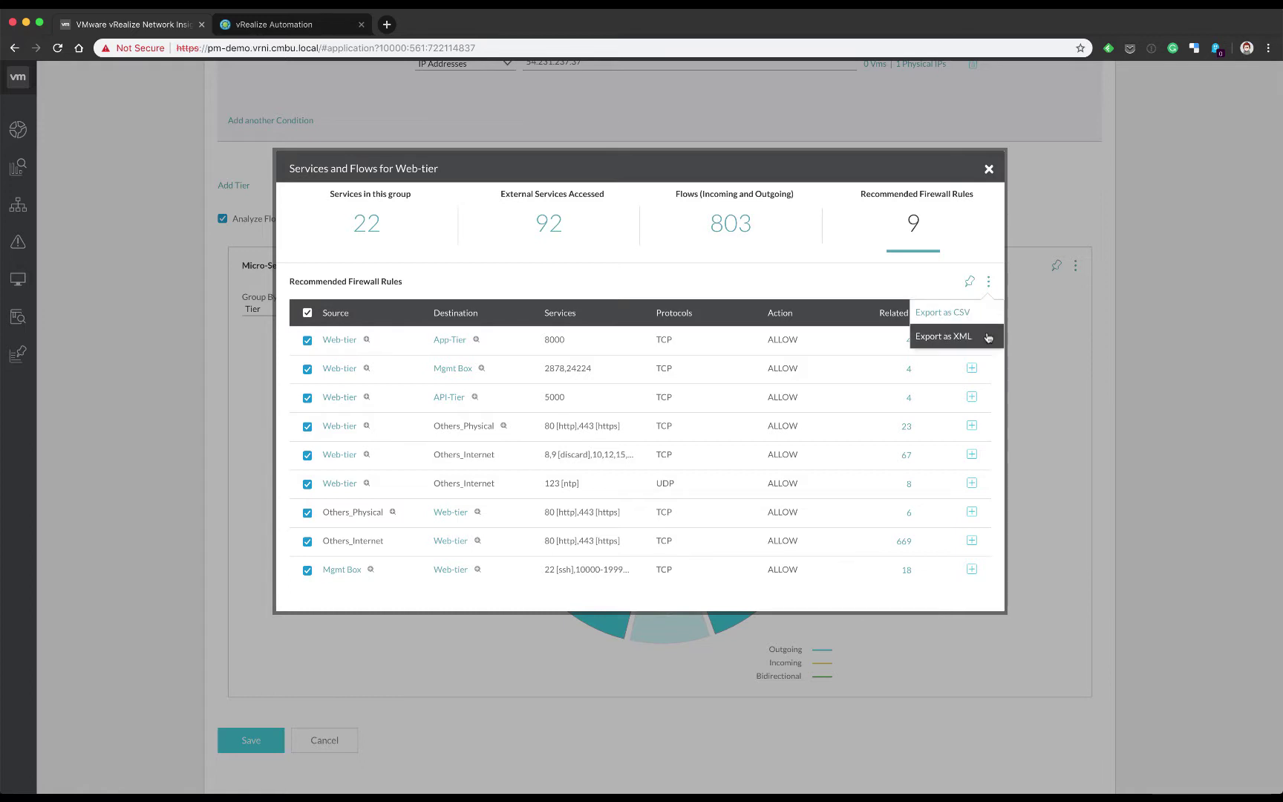
pyautogui.click(739, 288)
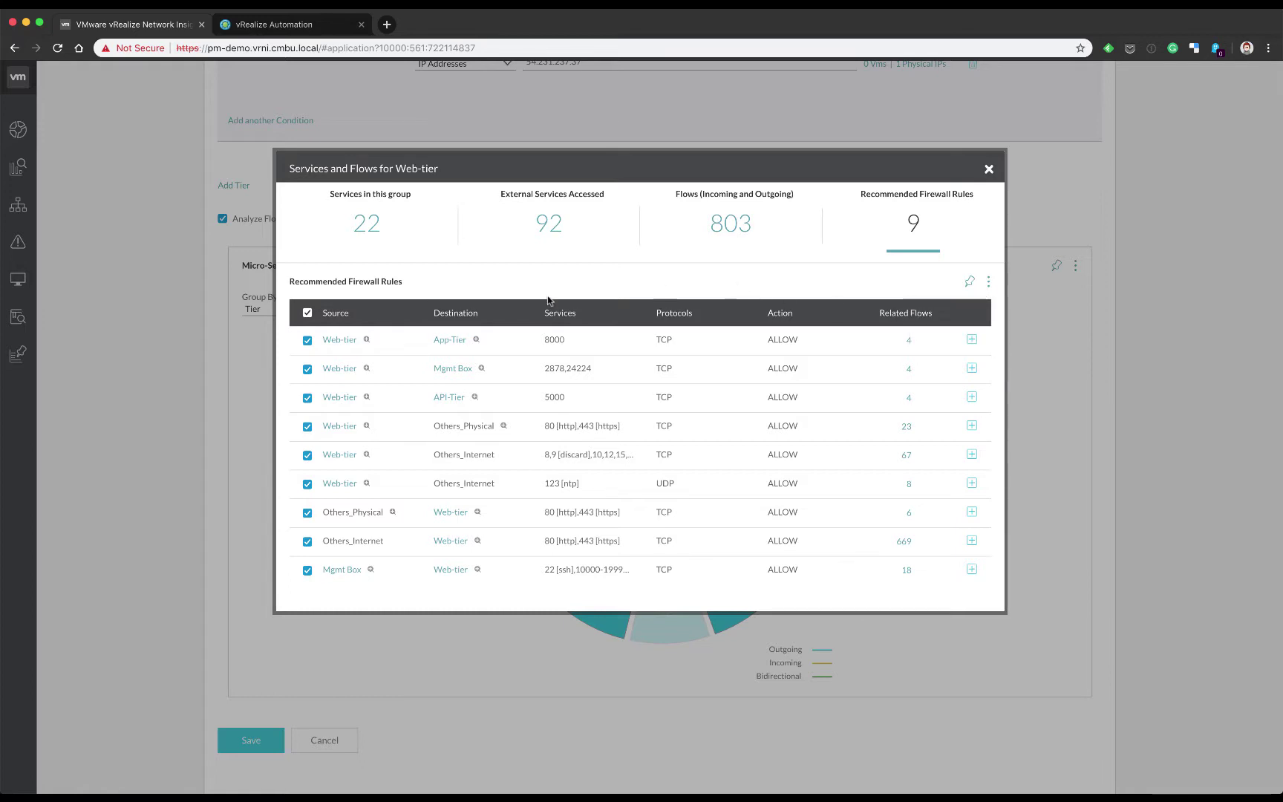
pyautogui.click(308, 371)
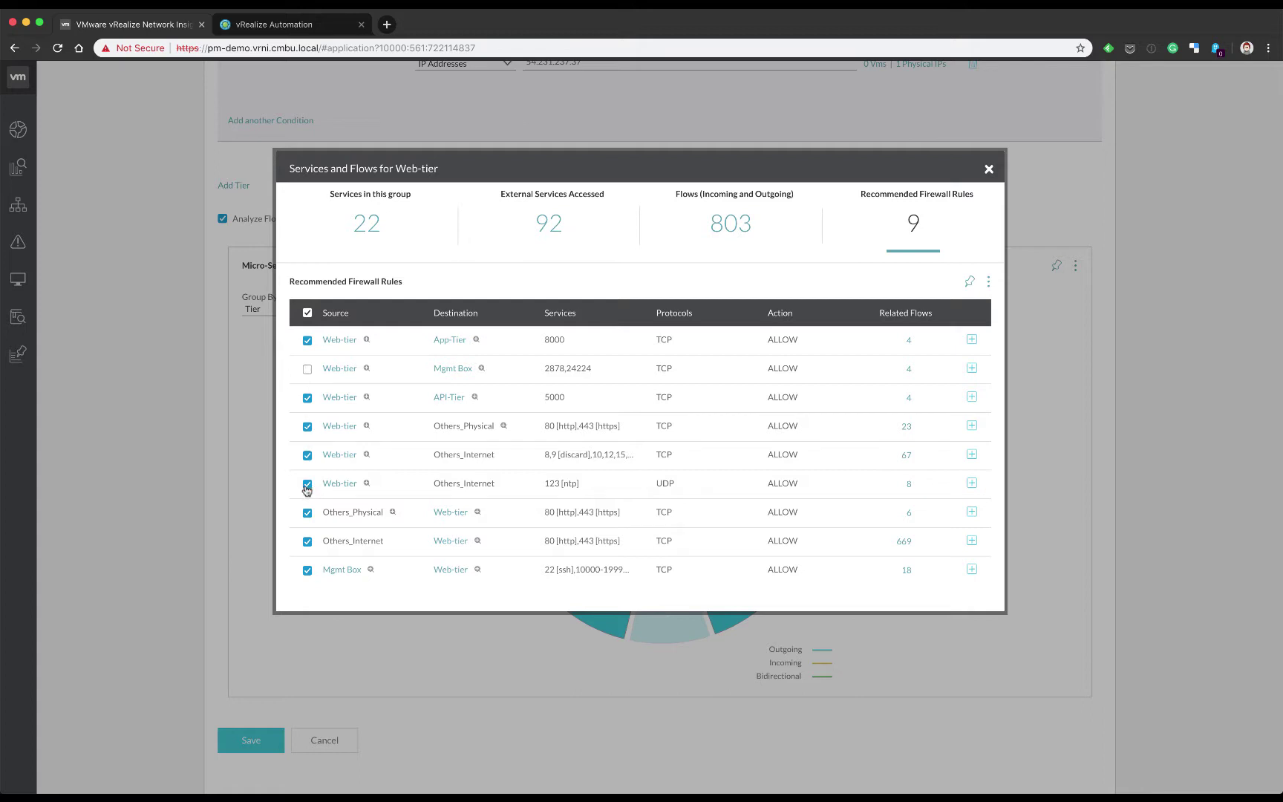
pyautogui.click(307, 455)
pyautogui.click(988, 281)
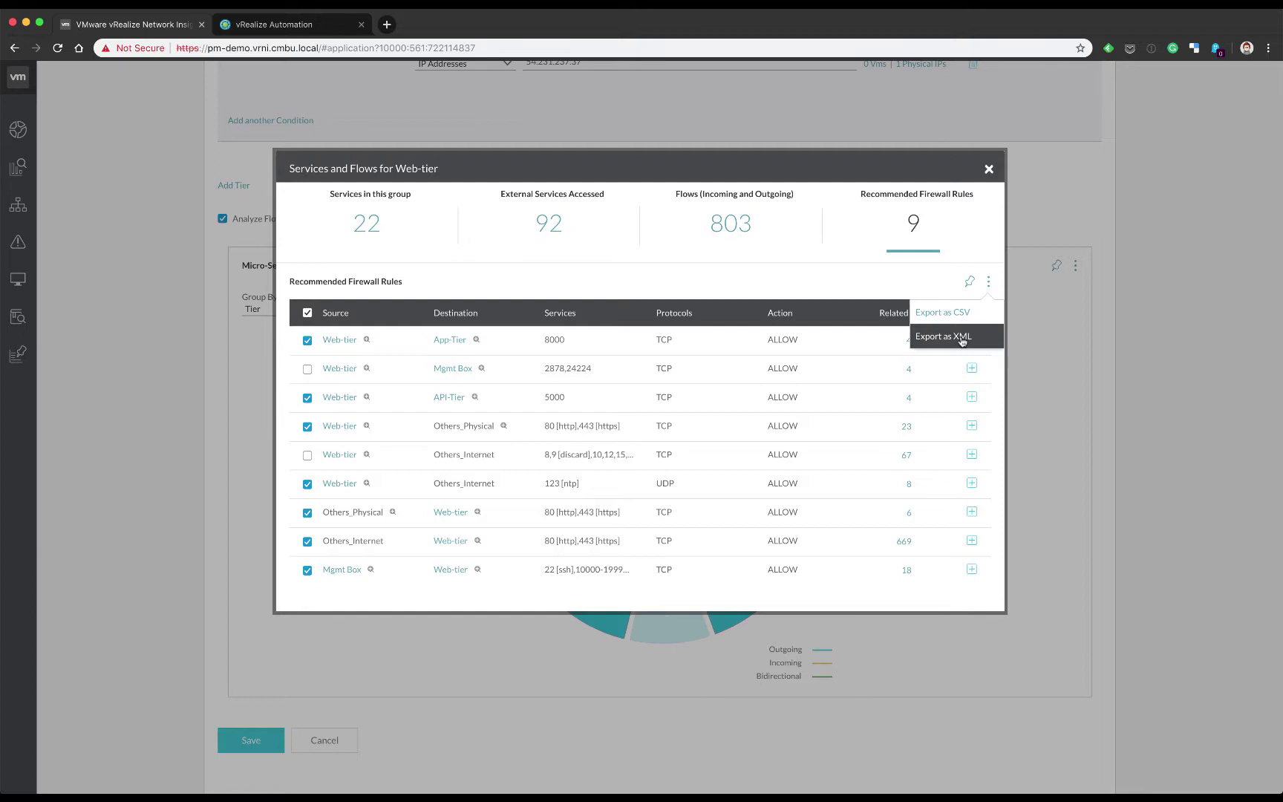
pyautogui.click(572, 283)
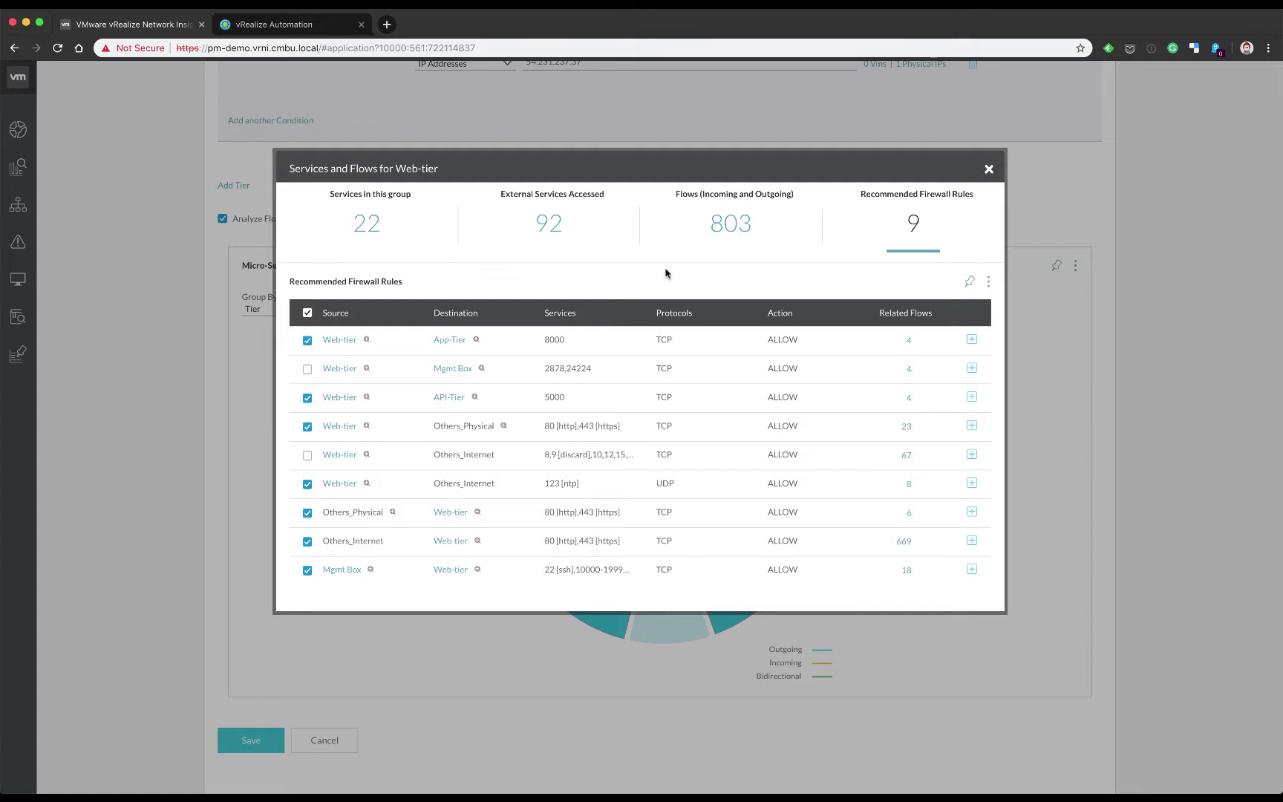
# Close the Web-tier services and flows details and turn off Analyze Flows for the application
pyautogui.click(988, 170)
pyautogui.click(222, 219)
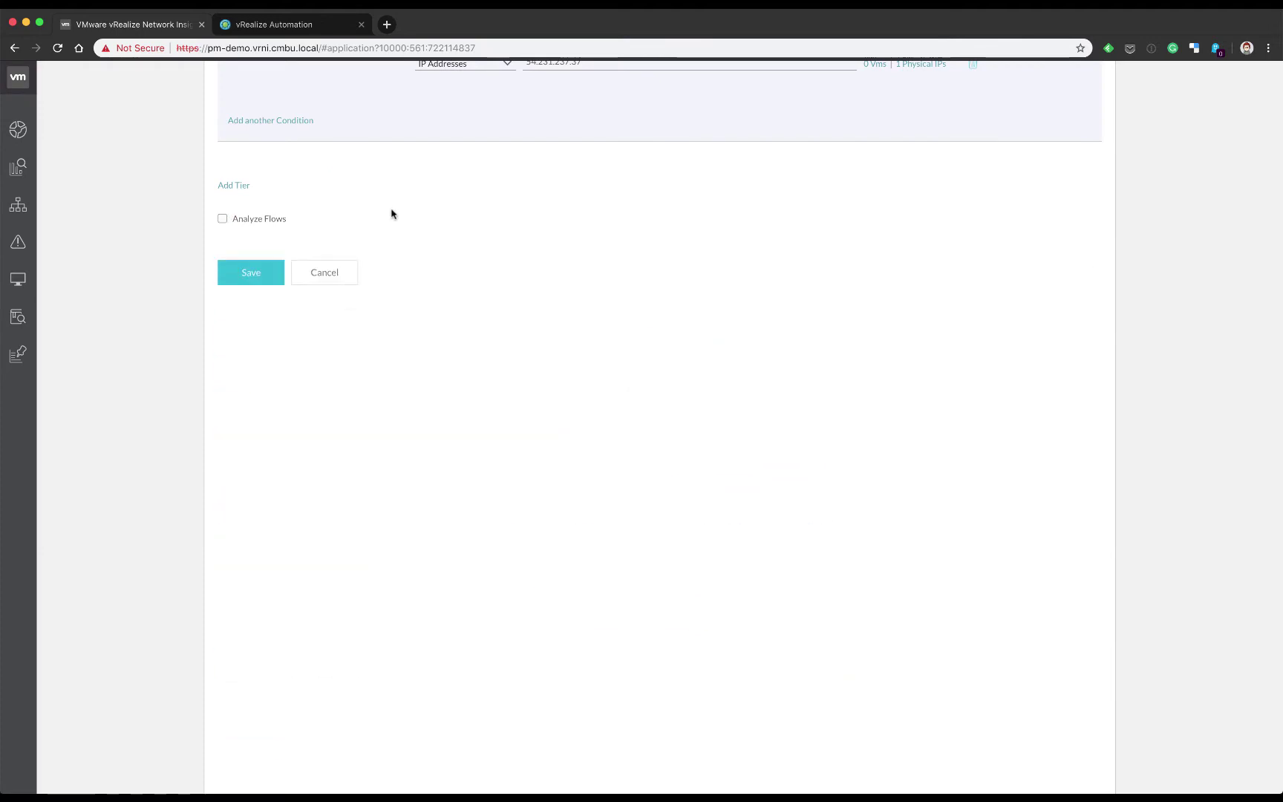
pyautogui.scroll(6, 392, 211)
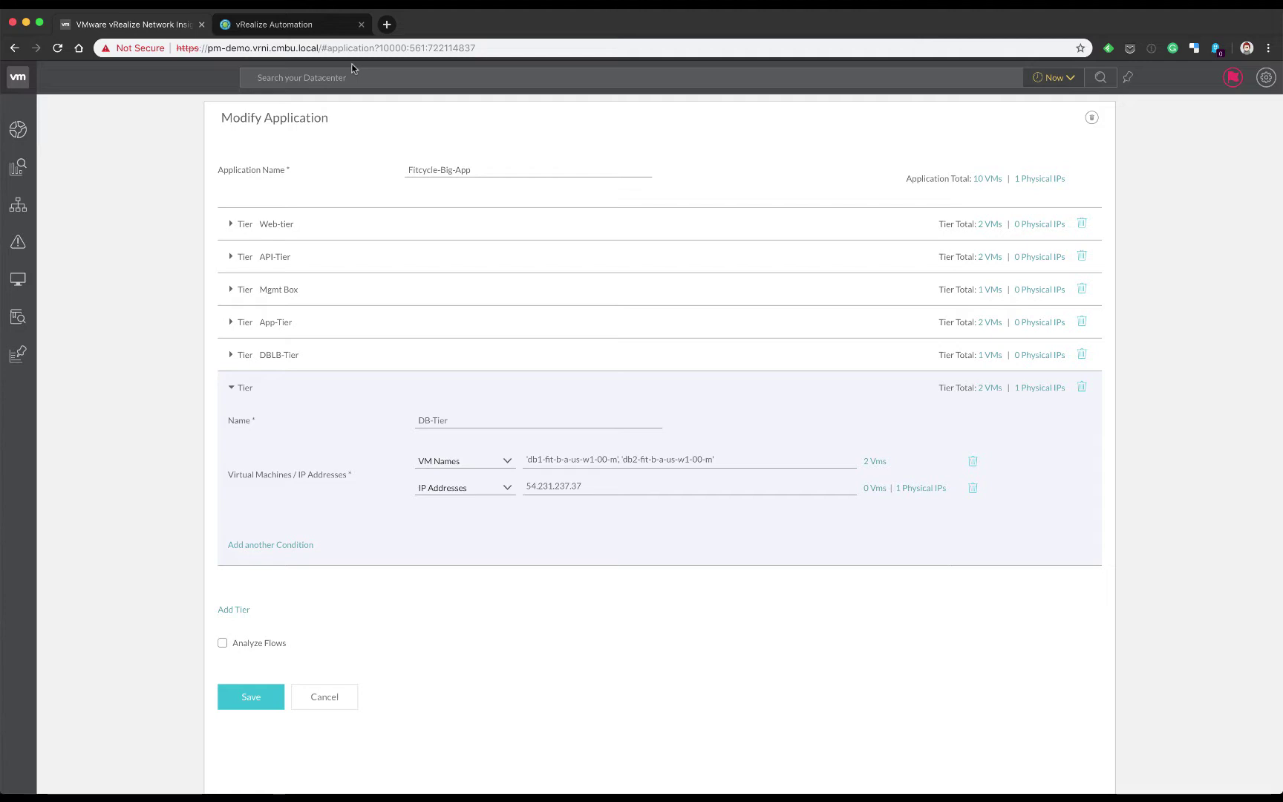
# Switch to vRealize Automation, examine the VMworld - 3 Tier App blueprint's design, and exit it without keeping changes
pyautogui.click(320, 29)
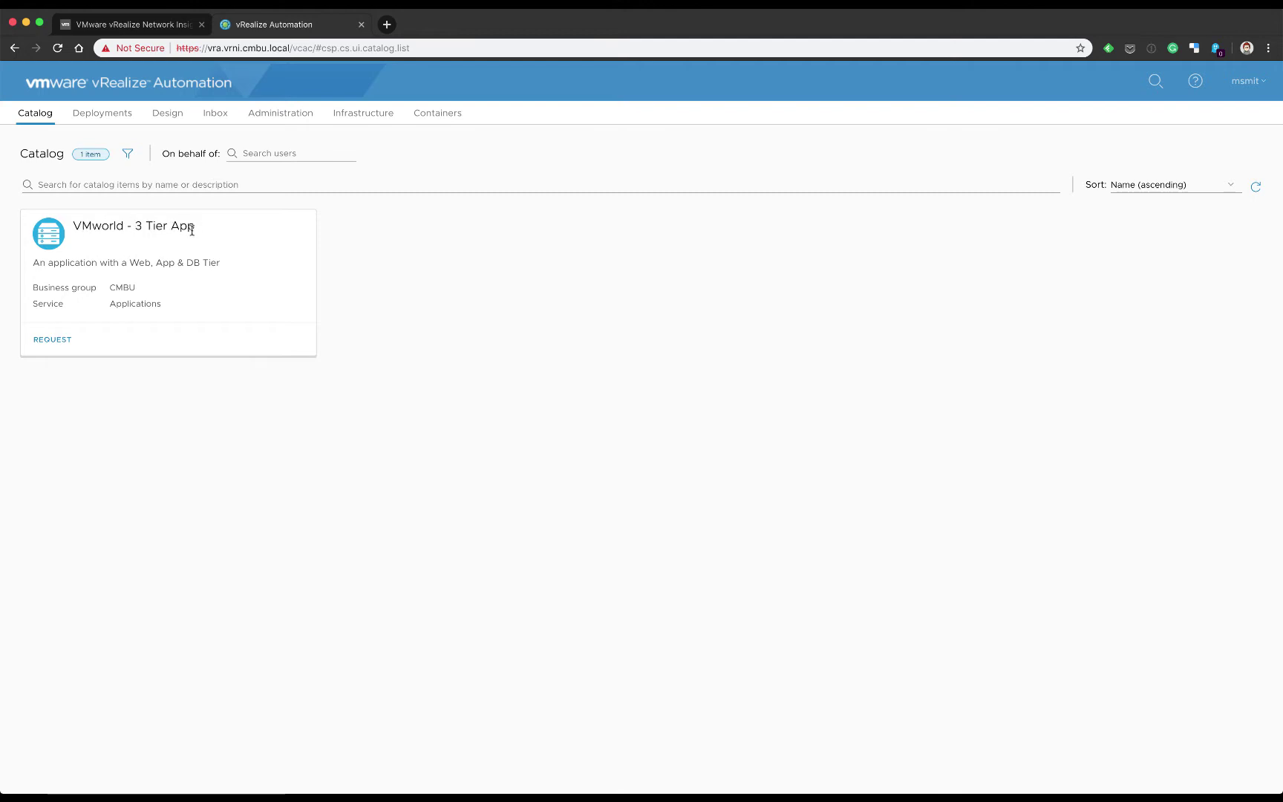
pyautogui.click(174, 119)
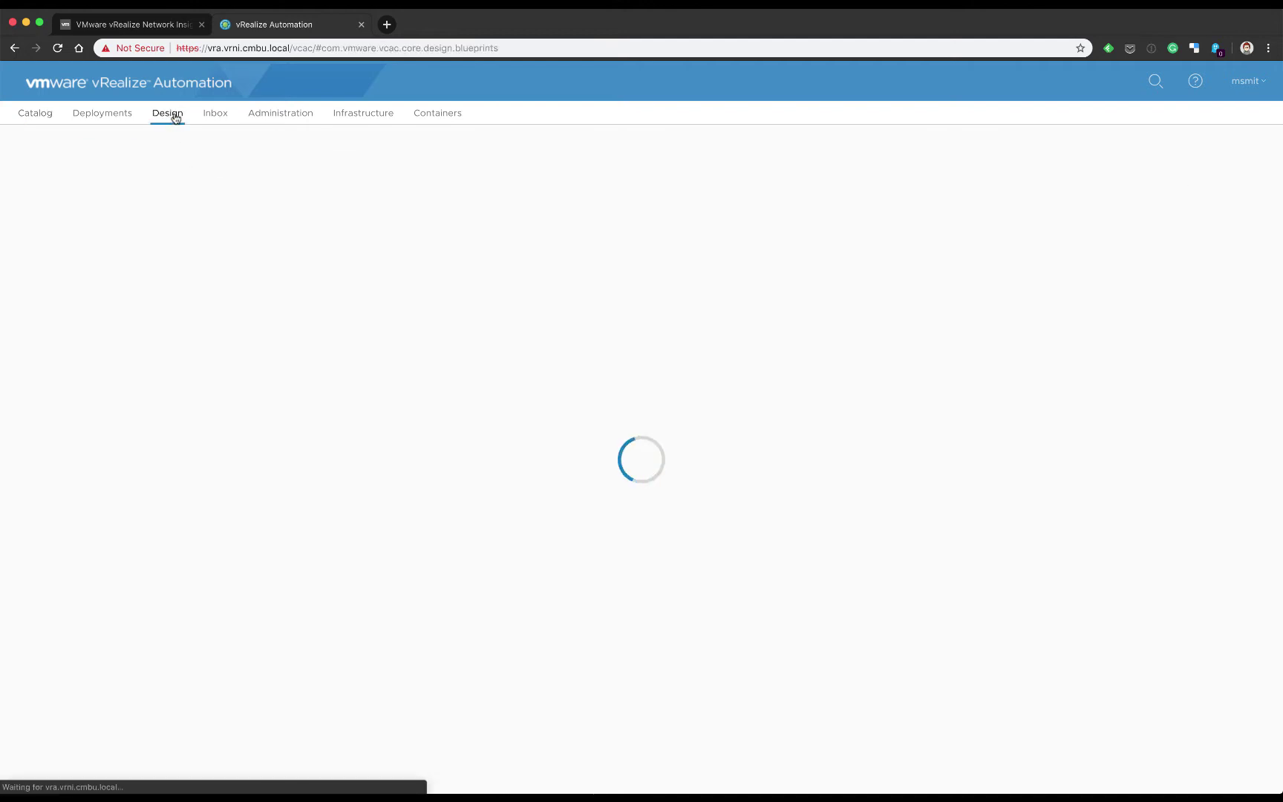
pyautogui.click(51, 152)
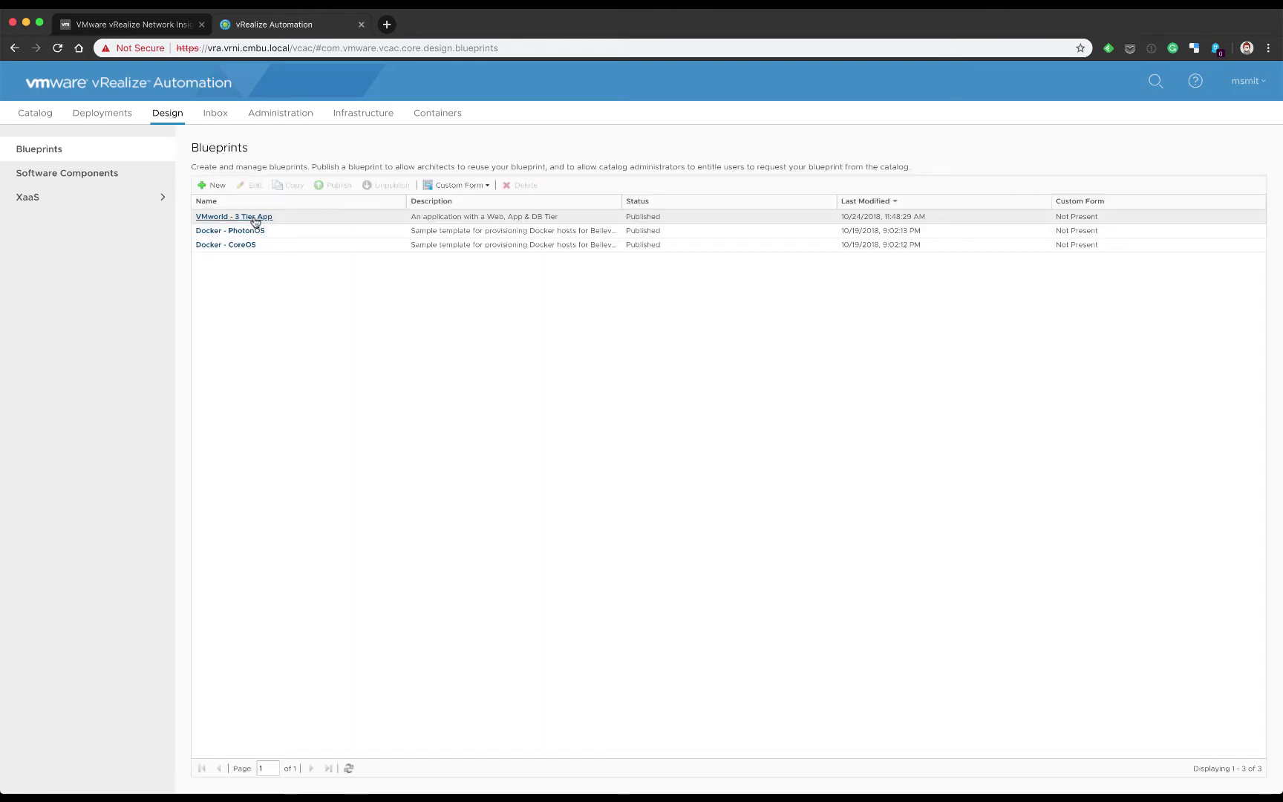
pyautogui.click(238, 218)
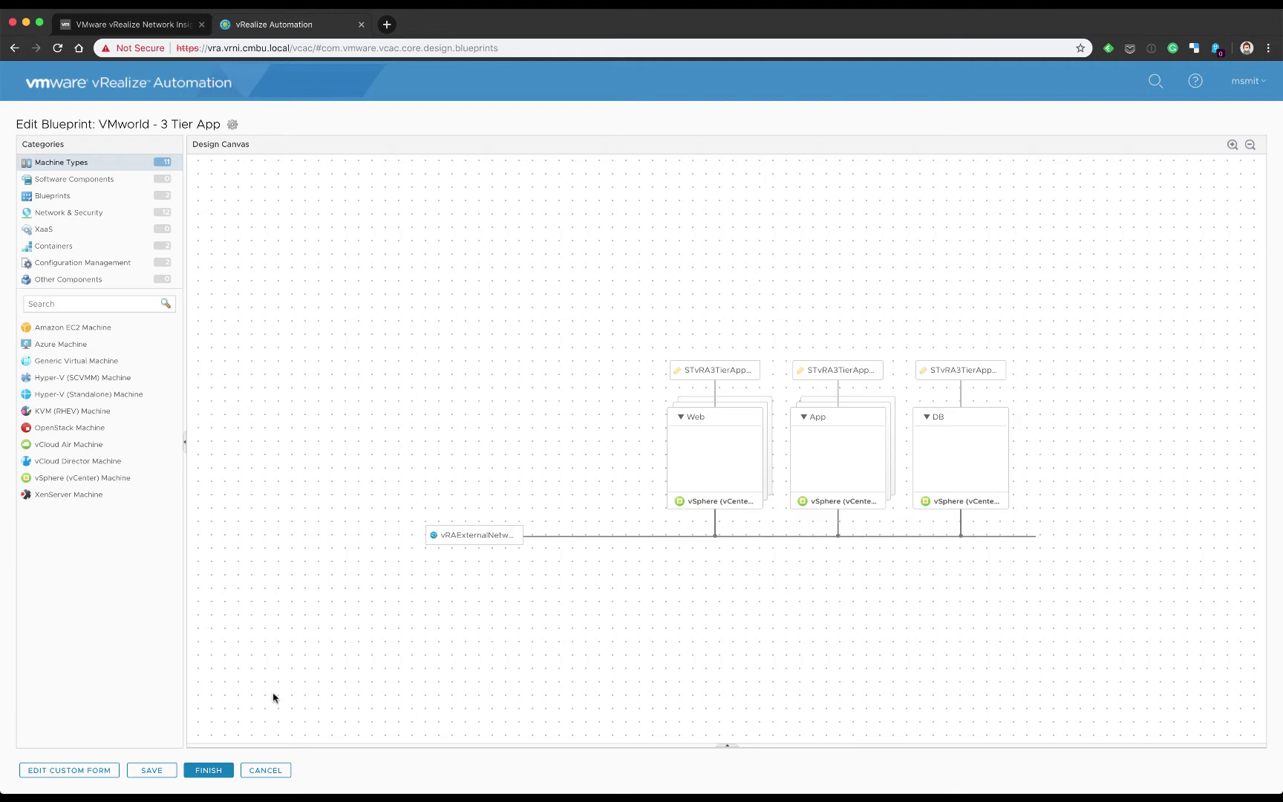
pyautogui.click(264, 772)
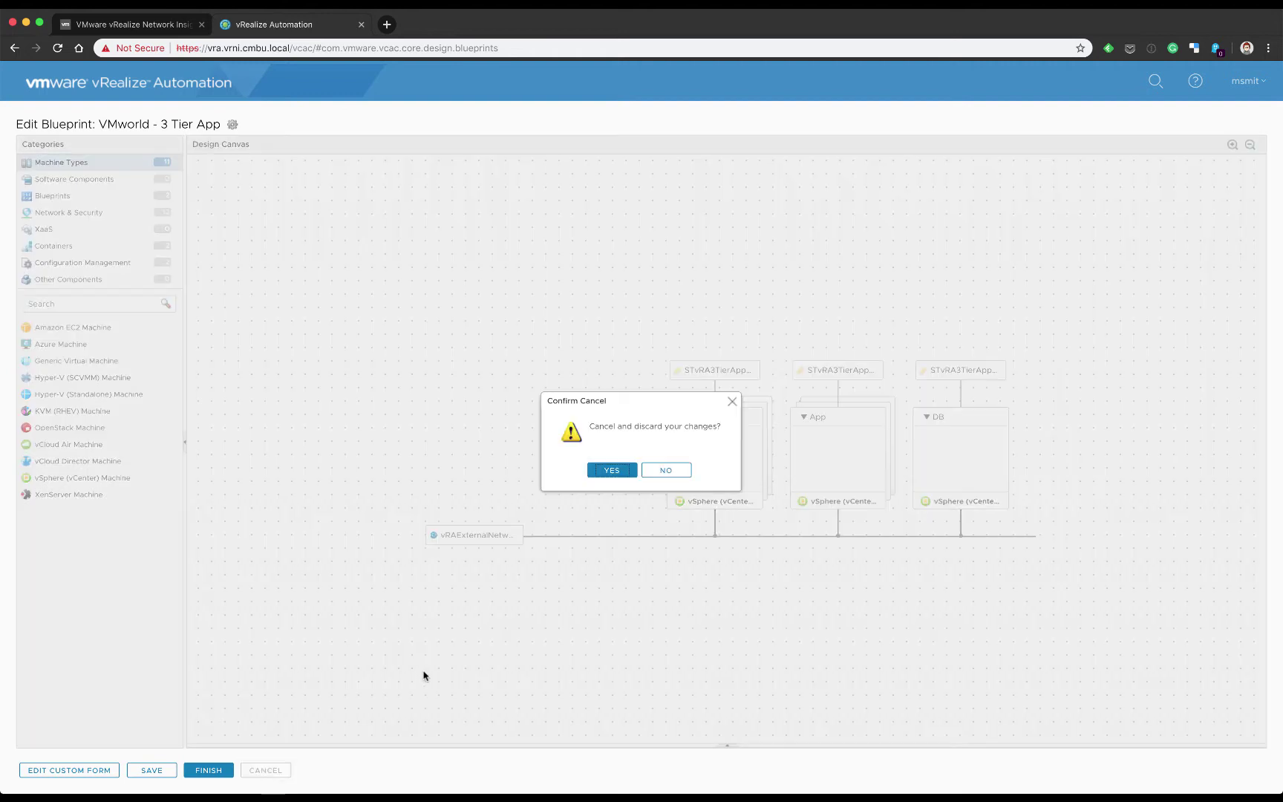
pyautogui.click(610, 470)
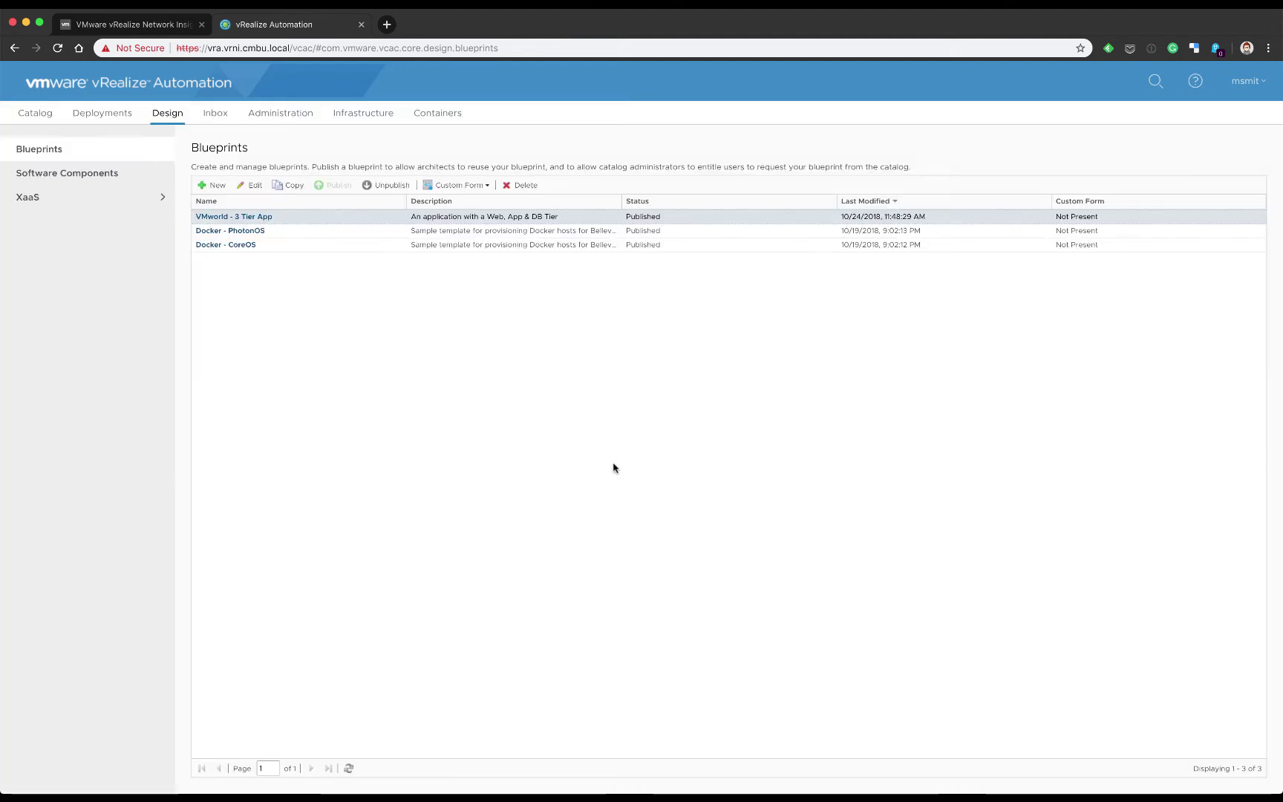
# Request the VMworld - 3 Tier App catalog item with description "VMworld demo" and reason "Demoing", and submit the request
pyautogui.click(46, 114)
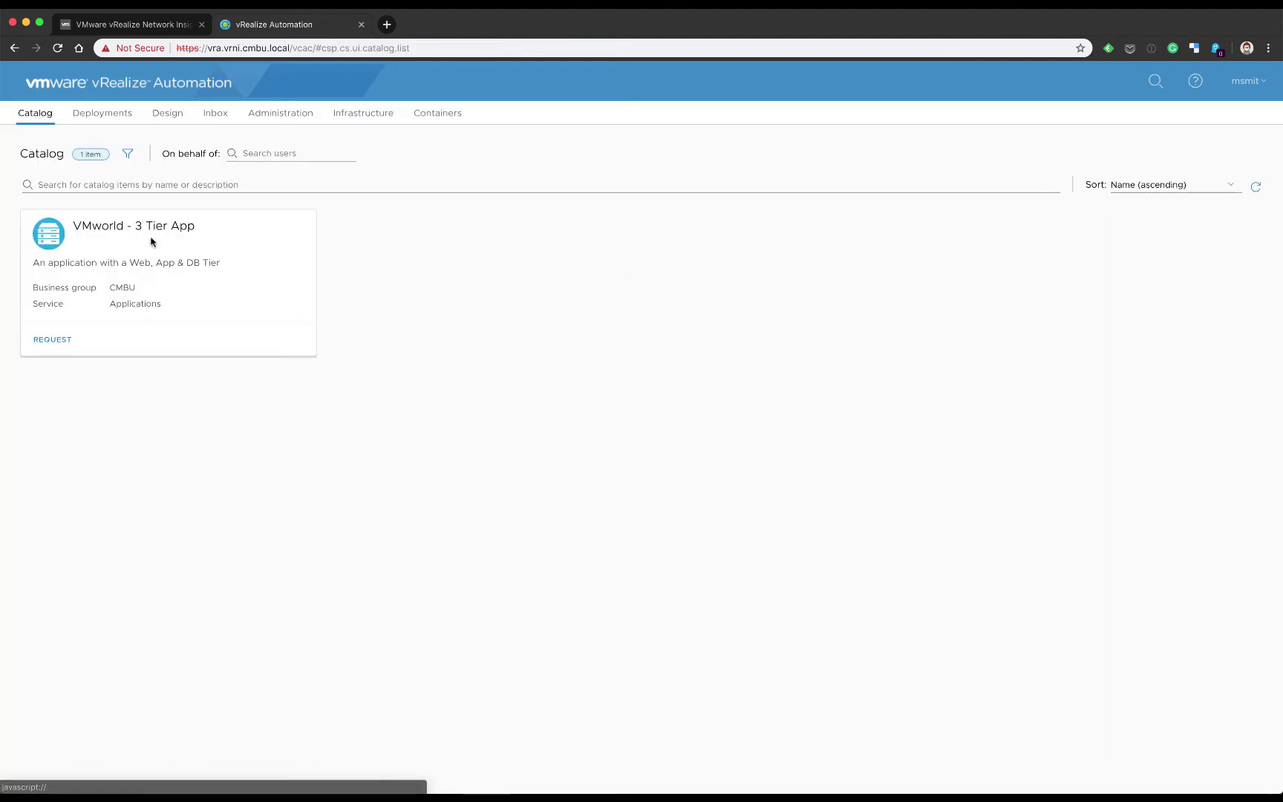
pyautogui.click(58, 342)
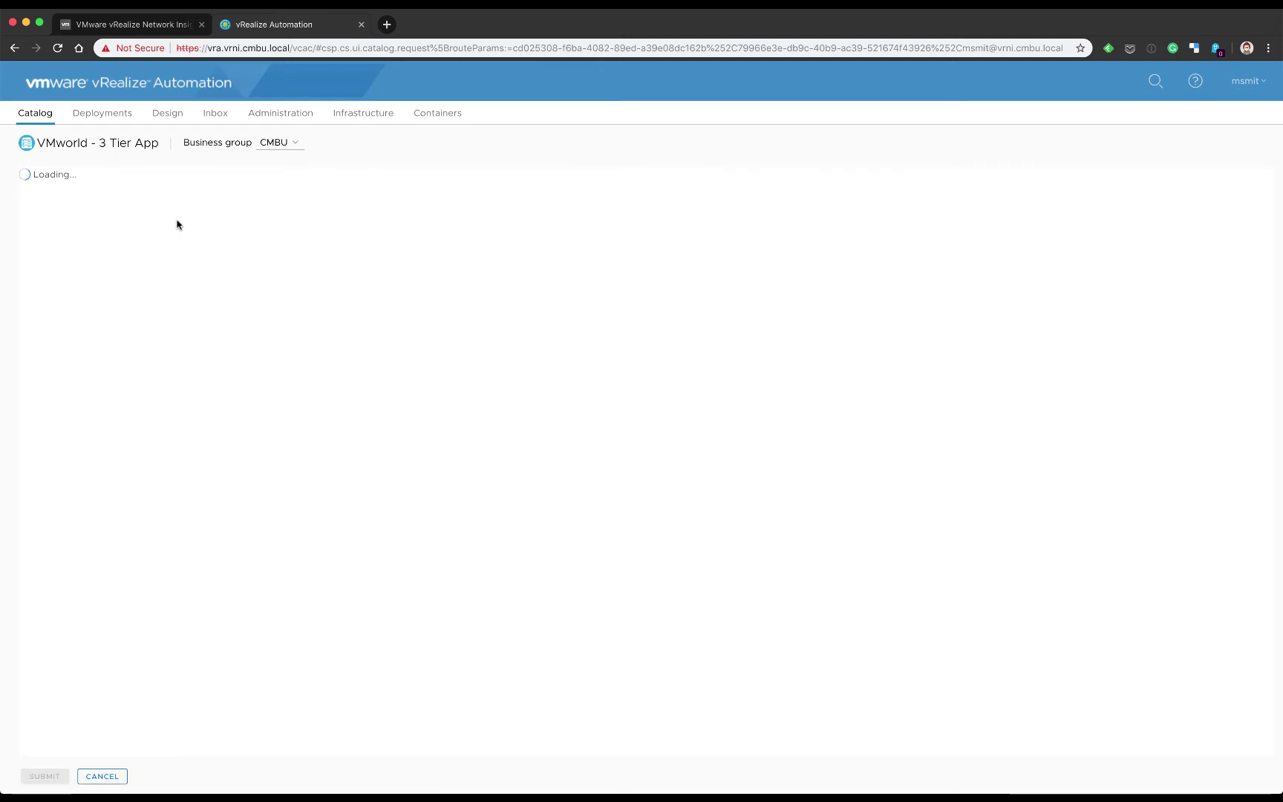
pyautogui.click(322, 236)
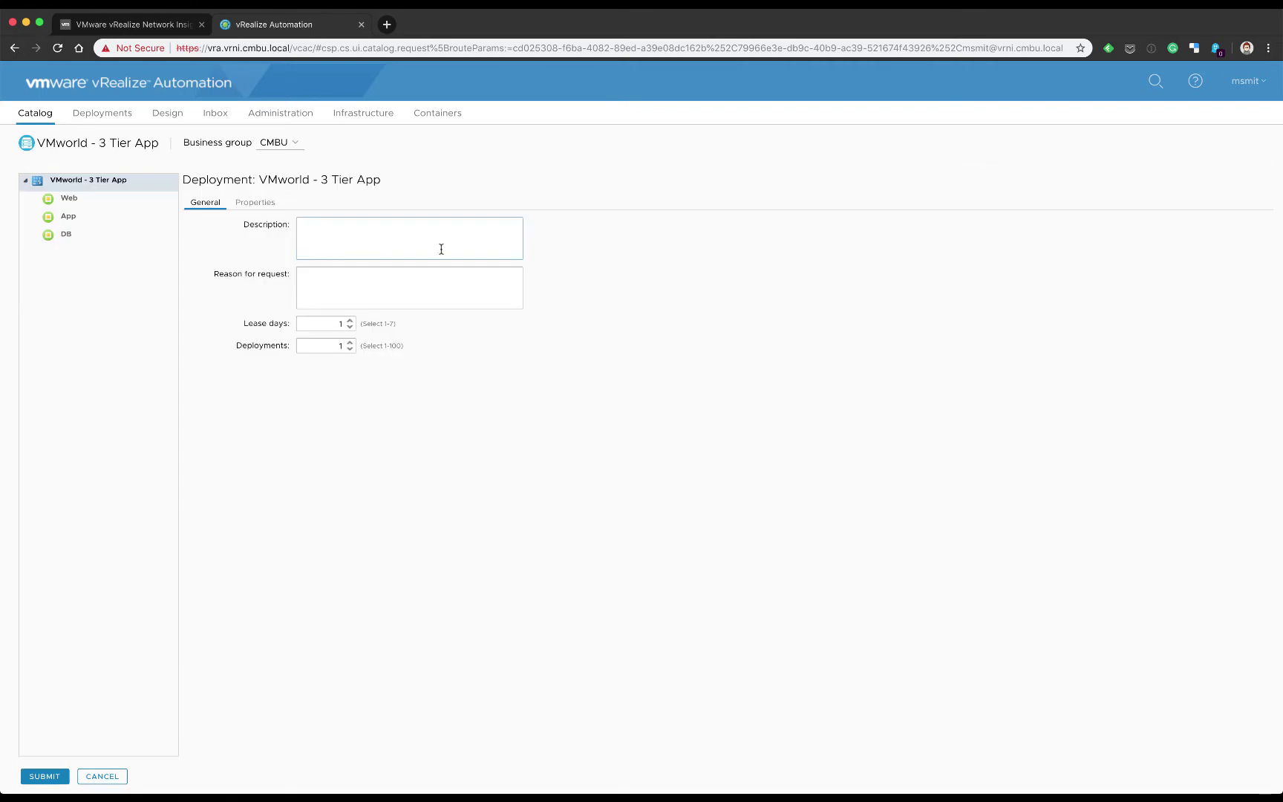
pyautogui.write('VMworld demo')
pyautogui.click(326, 285)
pyautogui.write('Demoing')
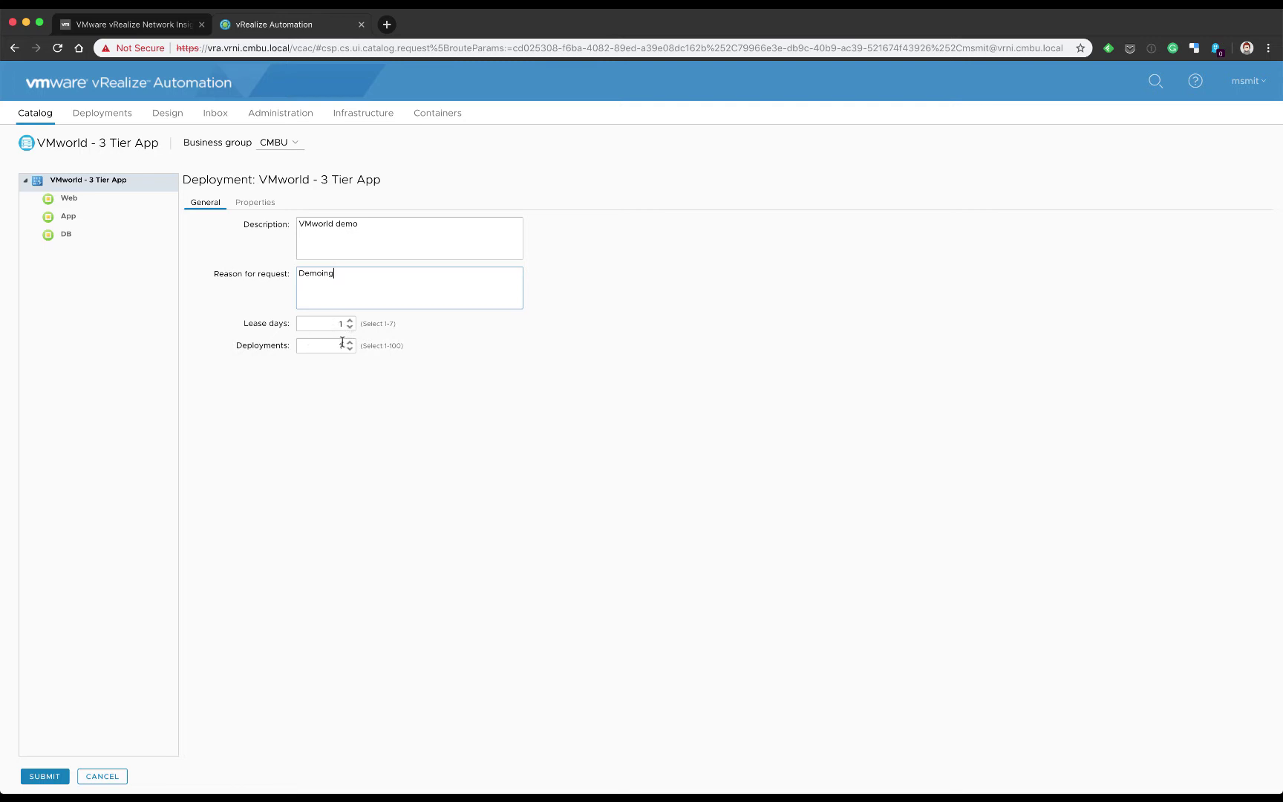
pyautogui.click(43, 776)
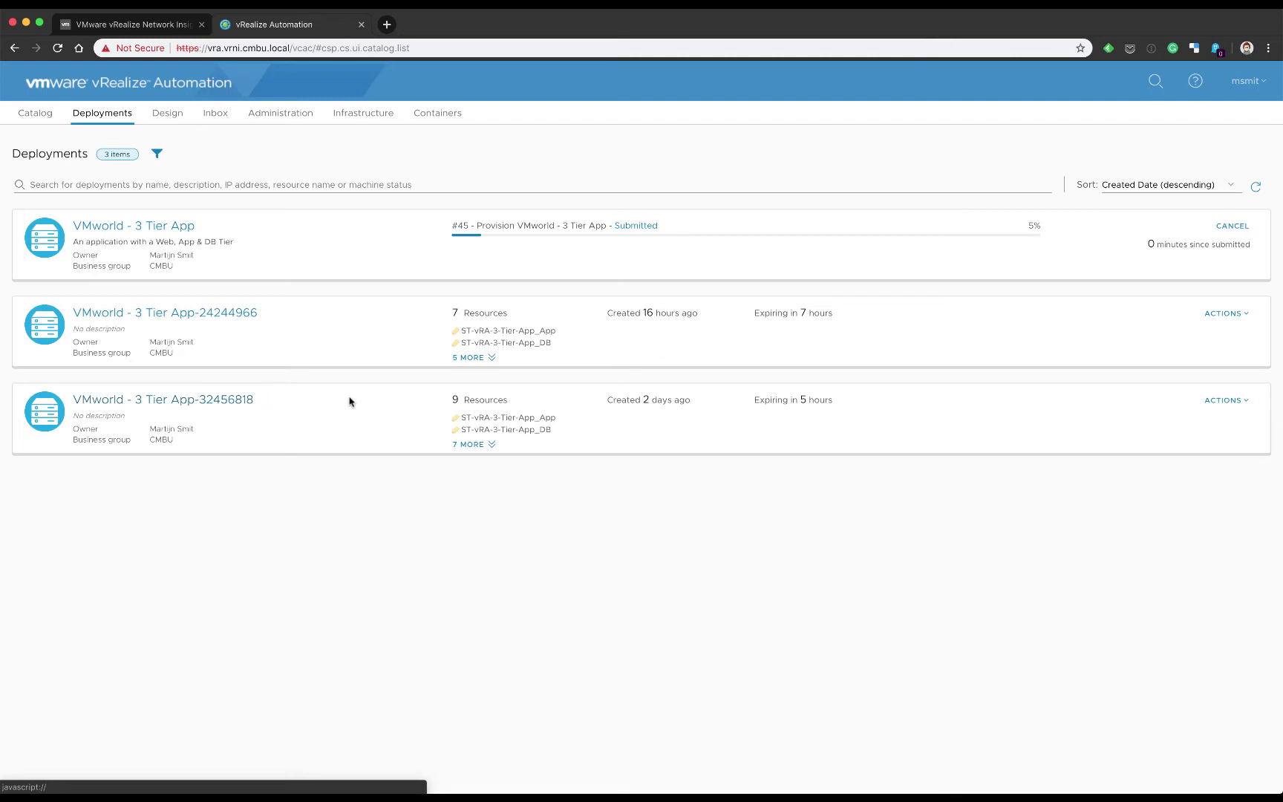
# Switch to vRealize Network Insight, search for "applications", and open the VMworld - 3 Tier App-32456818 application
pyautogui.click(149, 25)
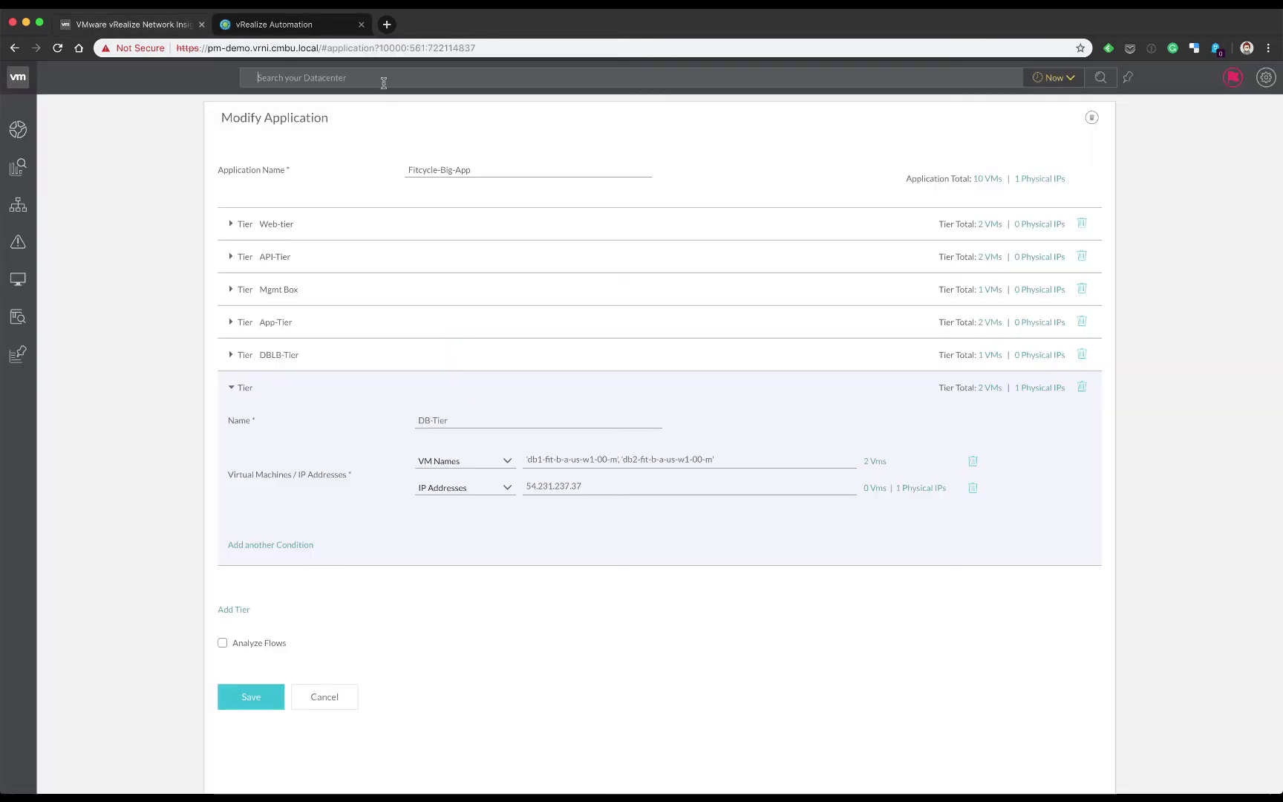
pyautogui.write('applications')
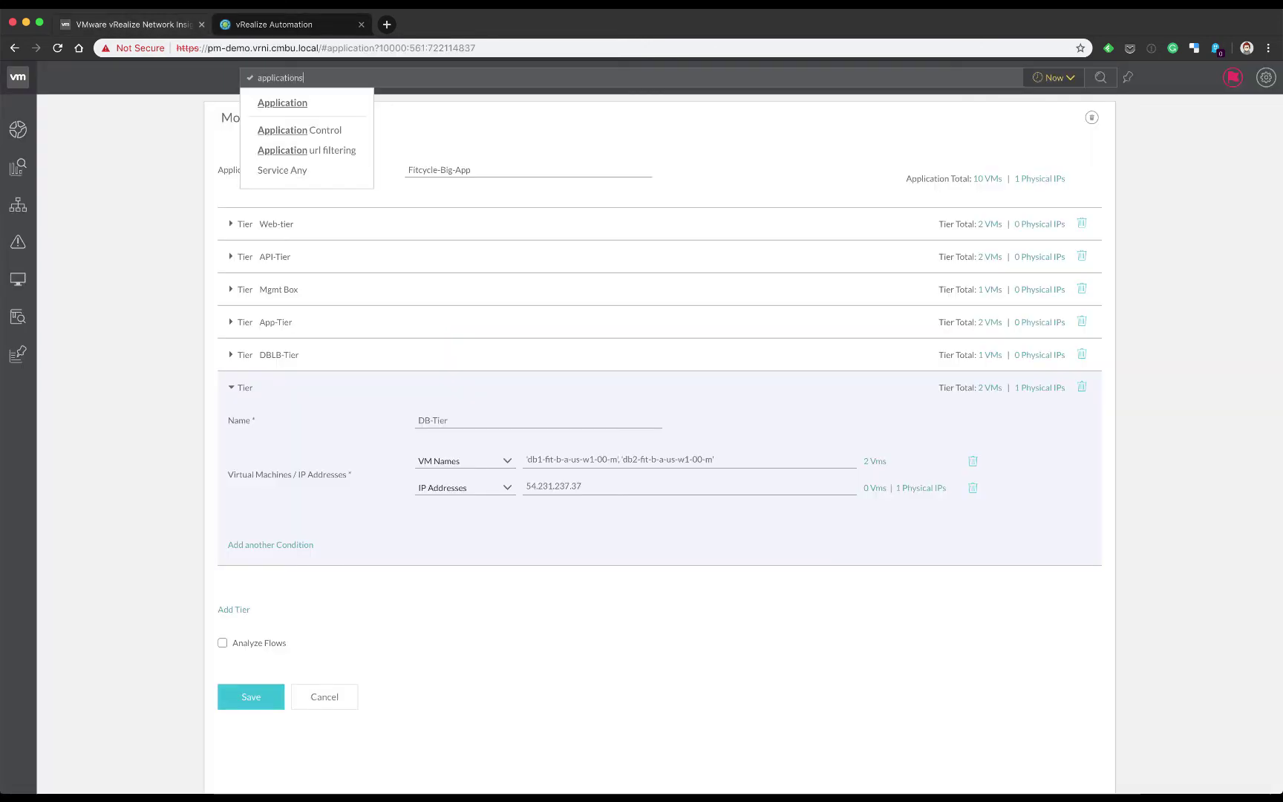
pyautogui.press('Return')
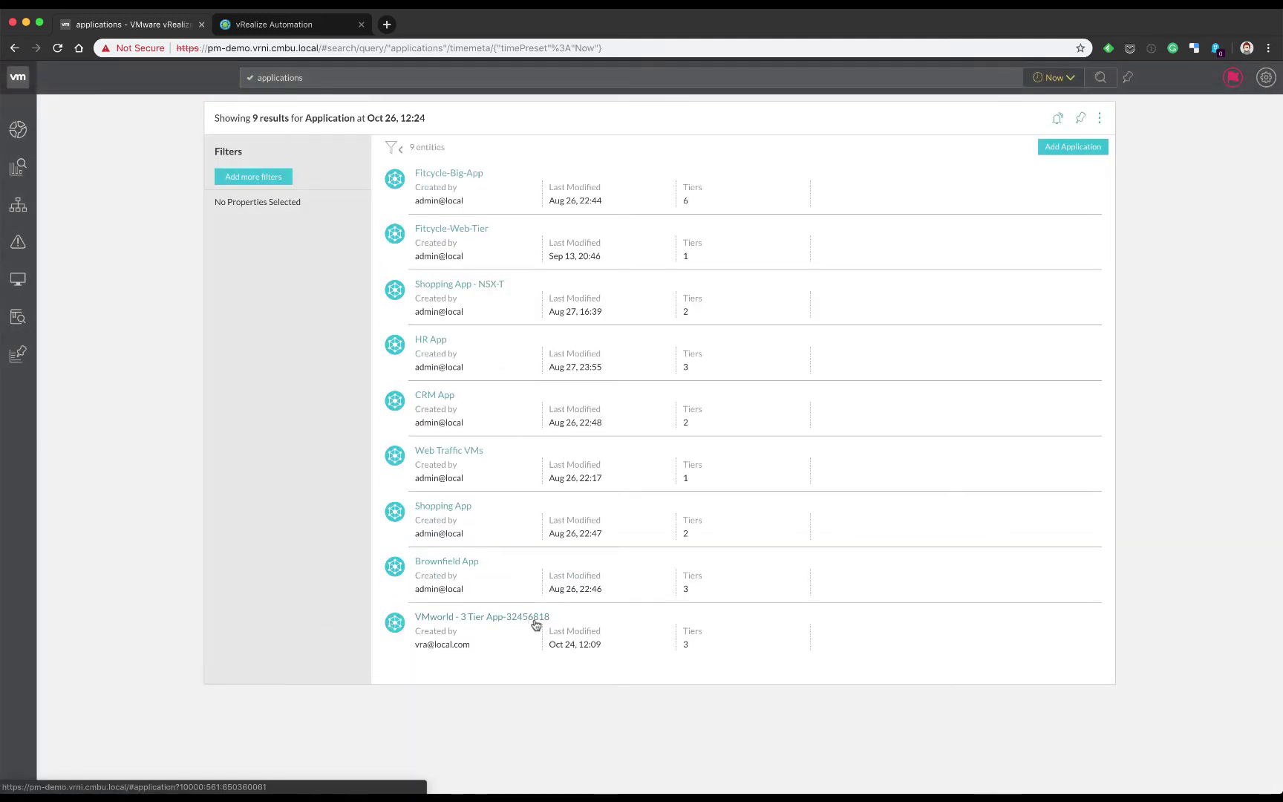
pyautogui.click(534, 617)
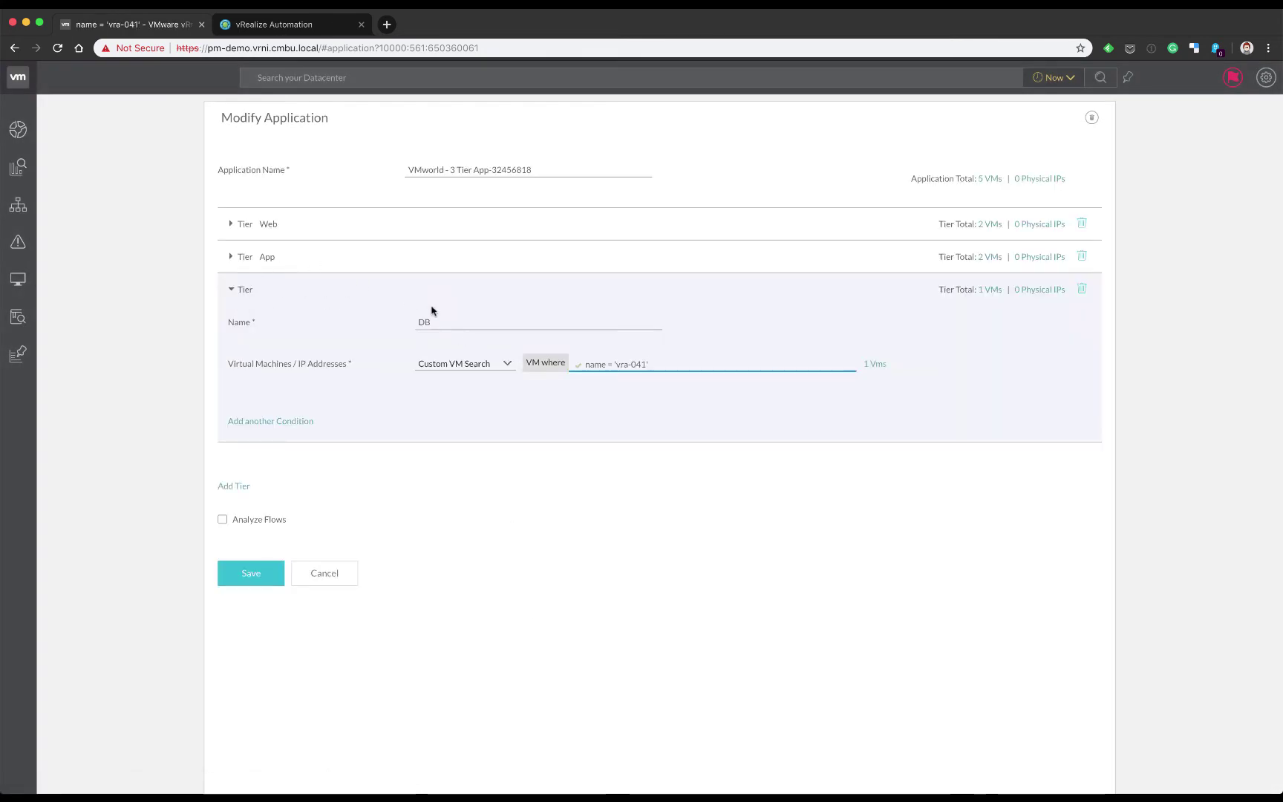
# Expand the Web and App tiers' VM conditions and compare them with the full resource list of deployment VMworld - 3 Tier App-32456818 in vRealize Automation
pyautogui.click(231, 225)
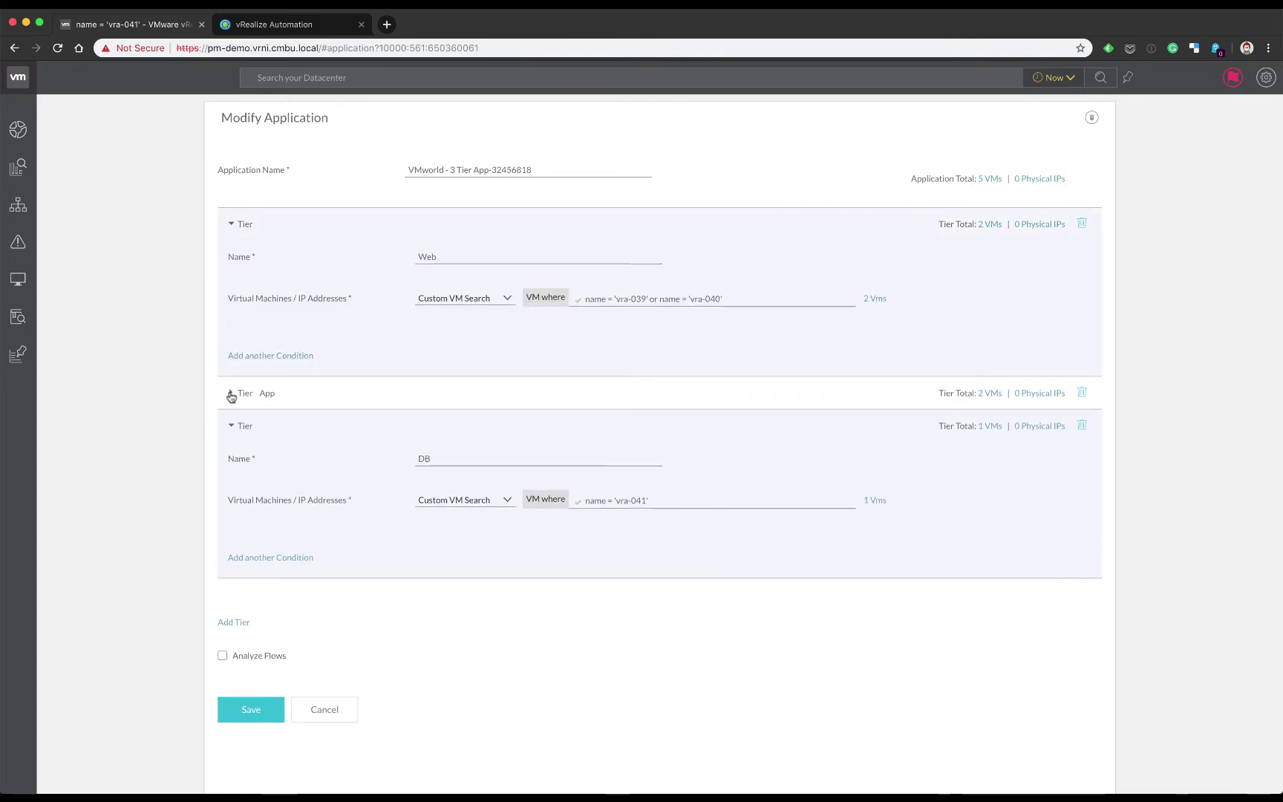
pyautogui.click(231, 394)
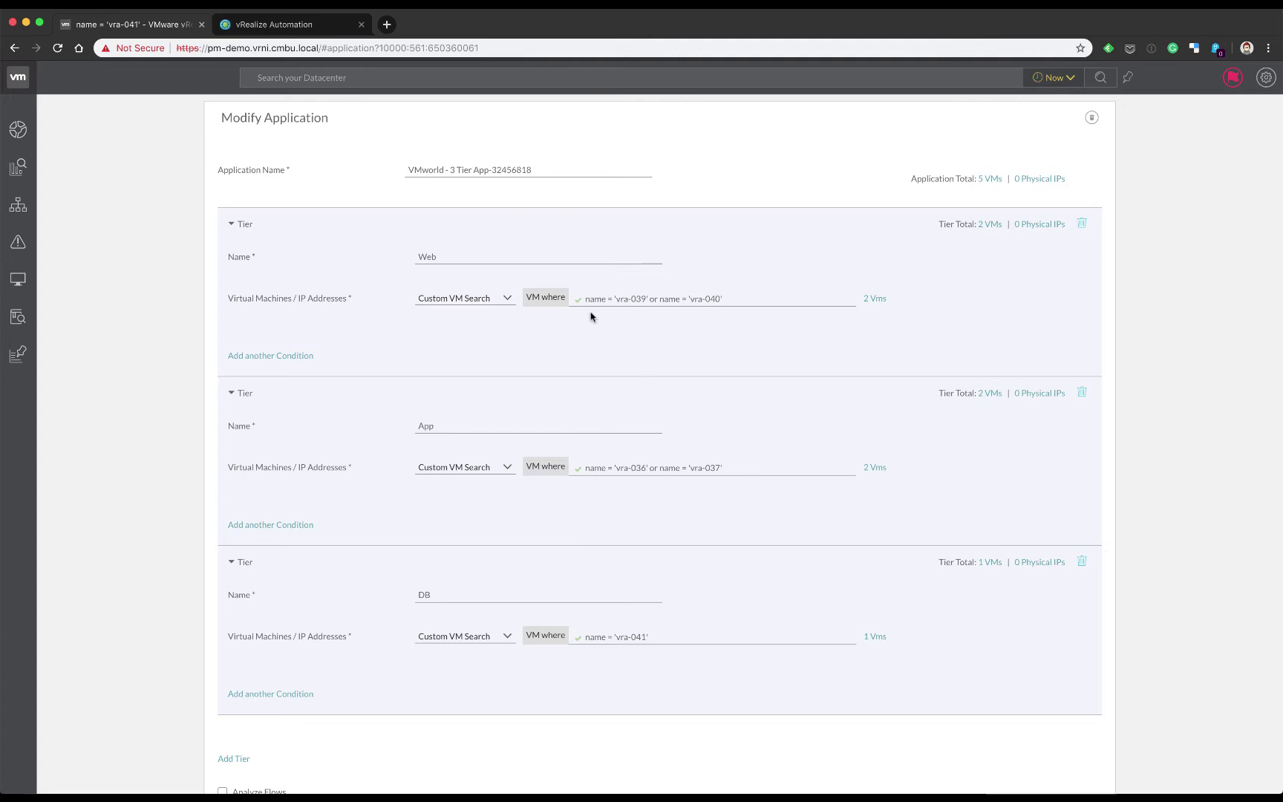
pyautogui.click(312, 30)
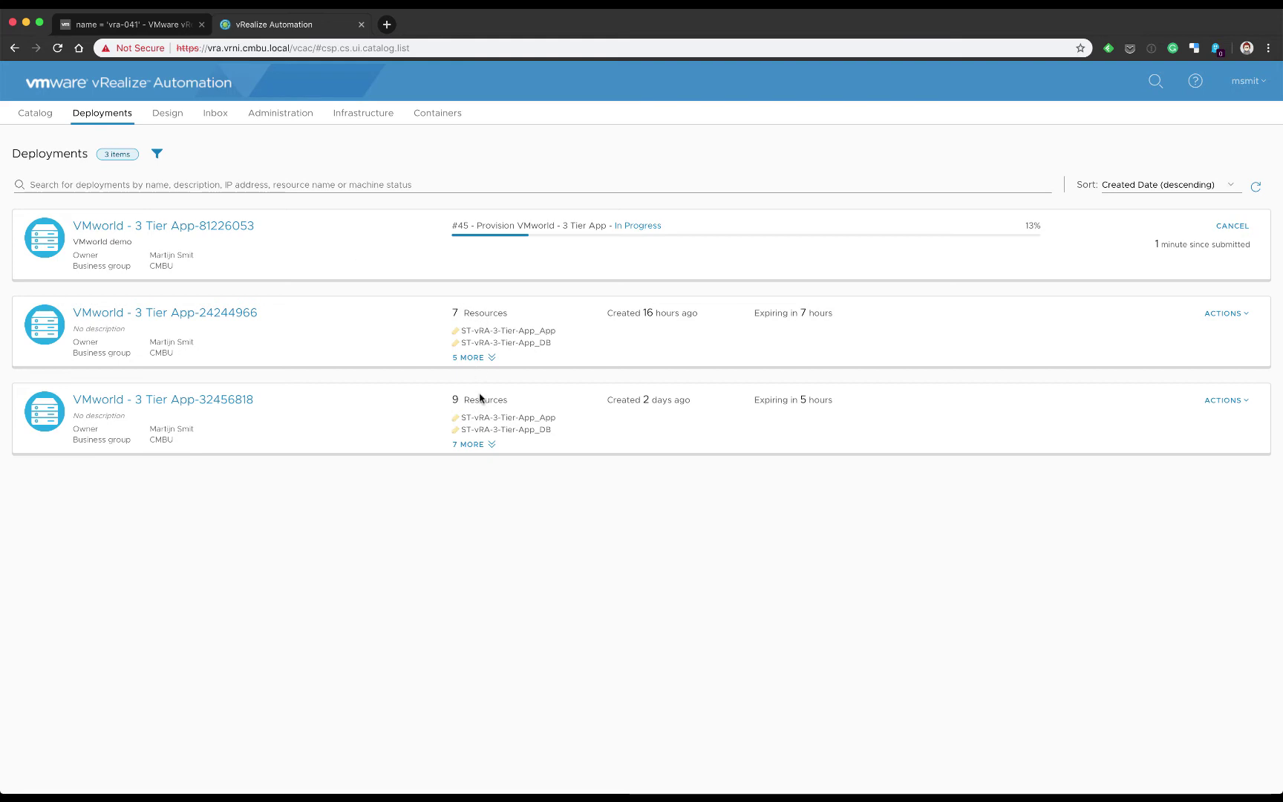
pyautogui.click(472, 446)
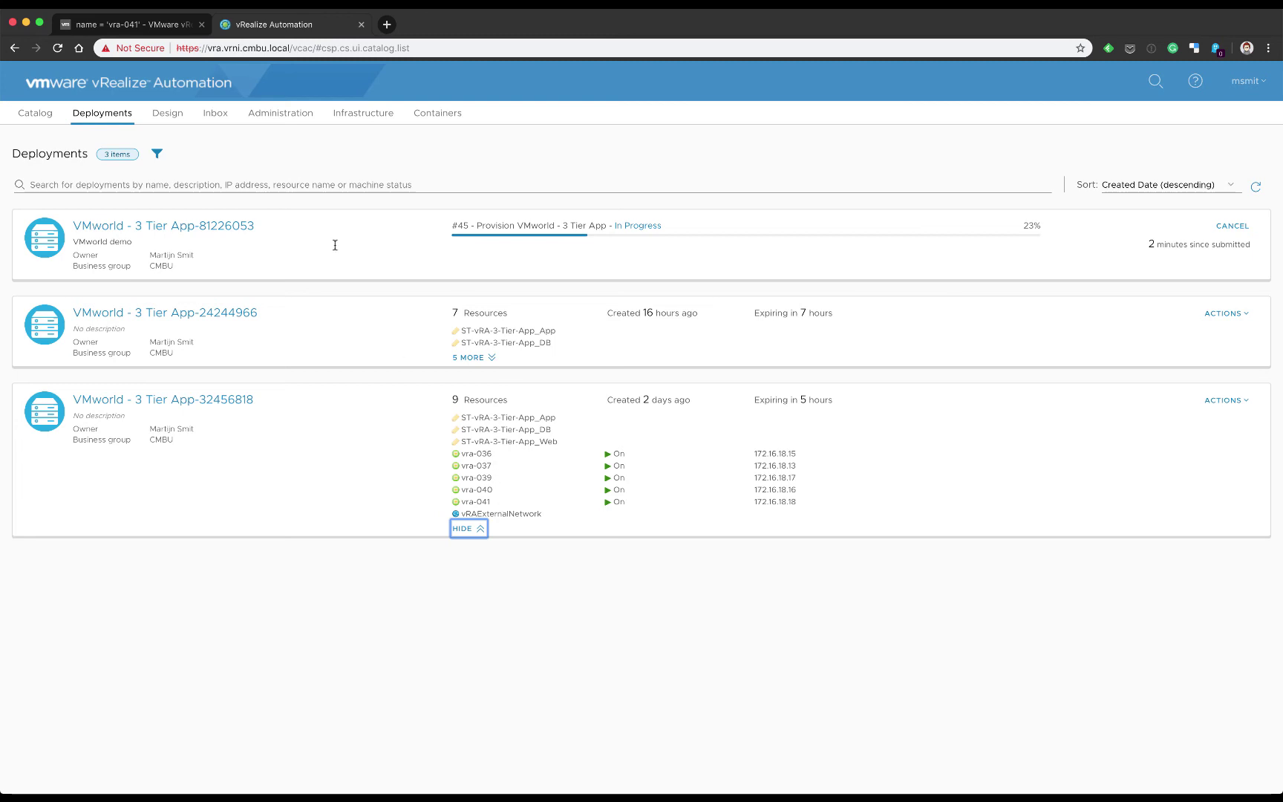
# Return to vRealize Network Insight and collapse the application's Web, App and DB tiers
pyautogui.click(148, 30)
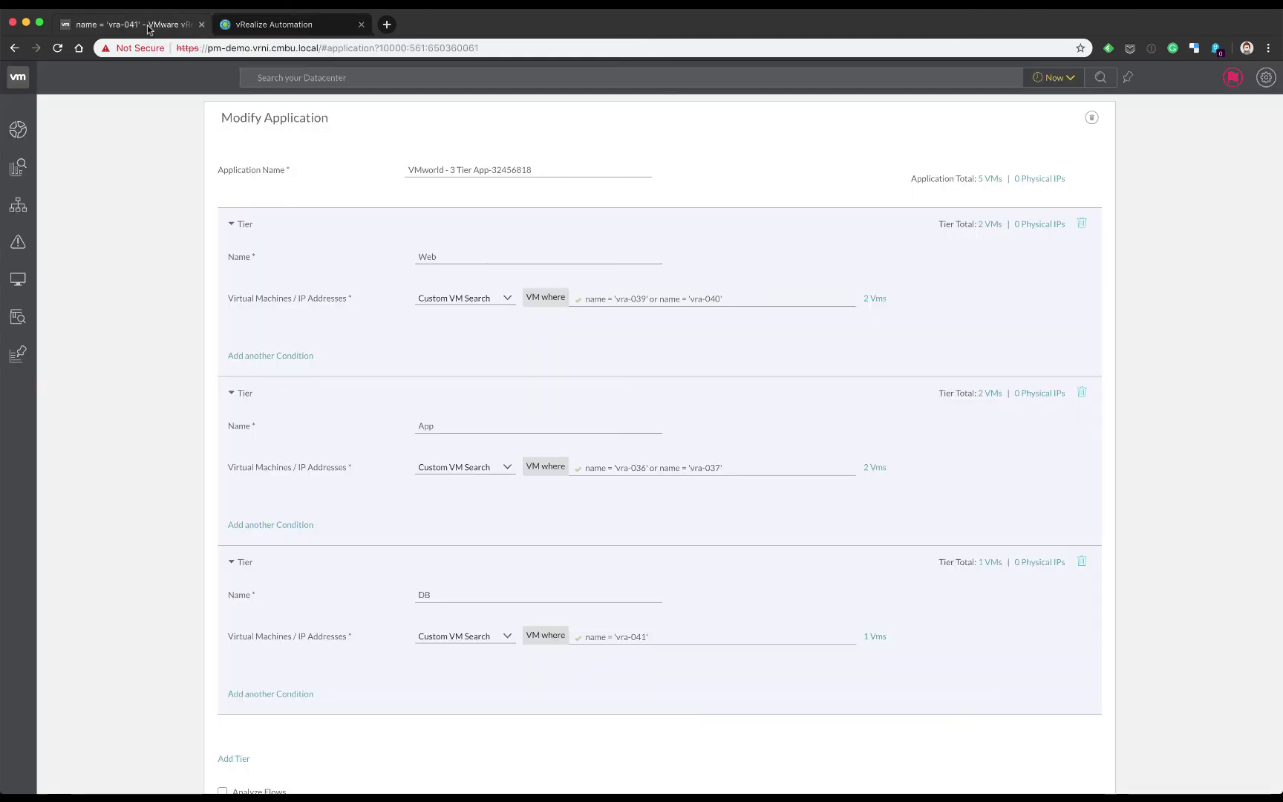
pyautogui.click(230, 223)
pyautogui.click(231, 257)
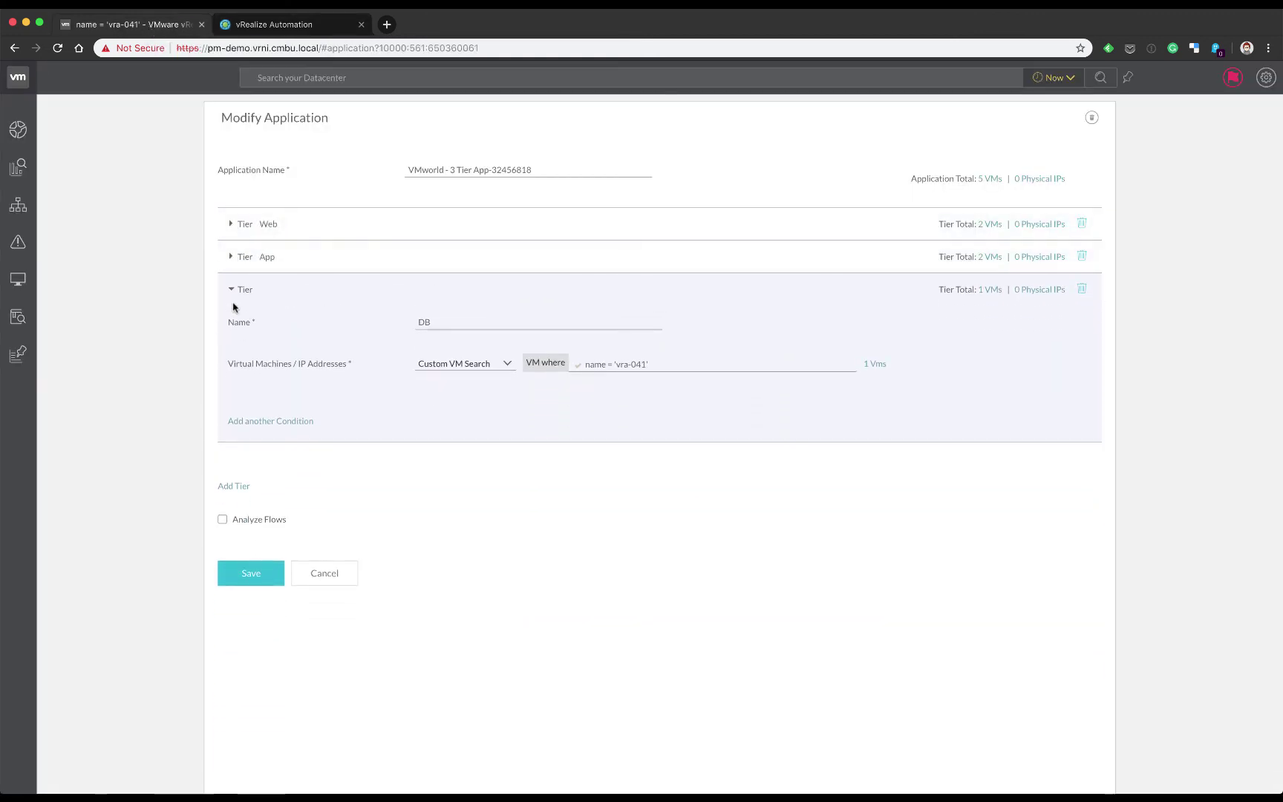
pyautogui.click(232, 289)
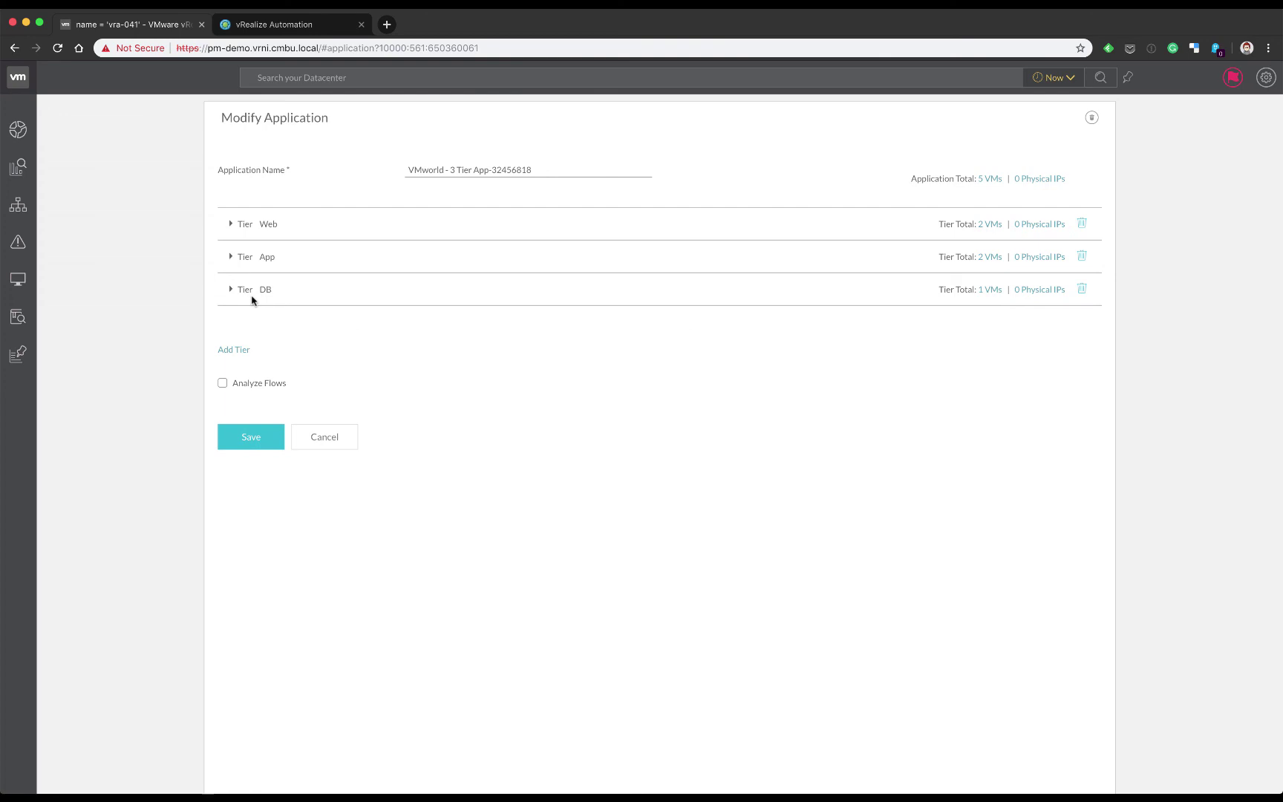